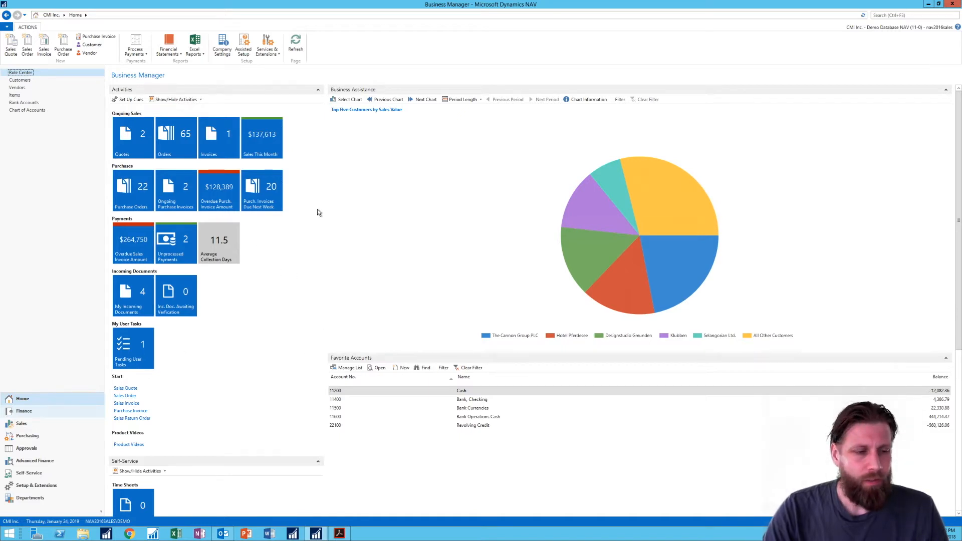
- Try to create time sheets in Self-Service with starting date 1/28/2019 and one period
{"action": "left_click", "coordinate": [25, 473]}
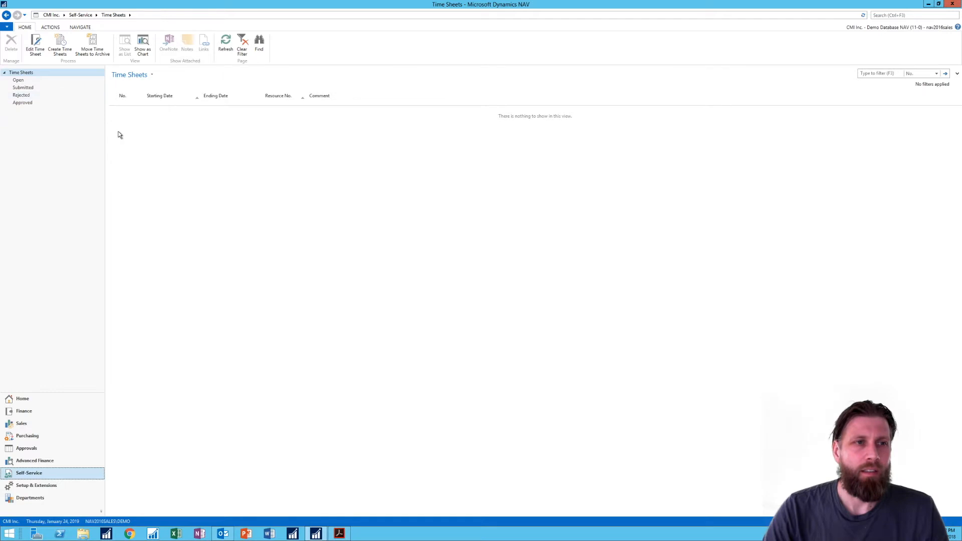
{"action": "left_click", "coordinate": [60, 45]}
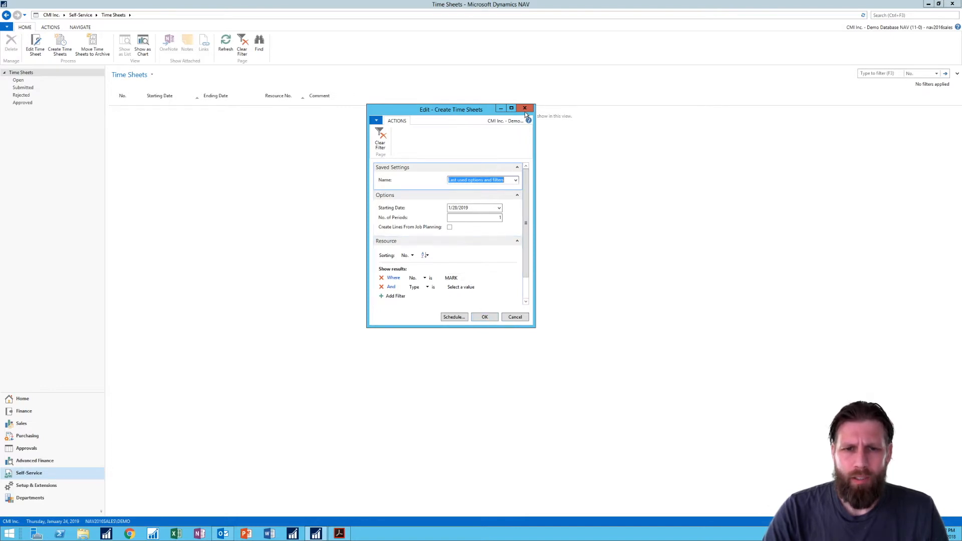
{"action": "left_click", "coordinate": [485, 318]}
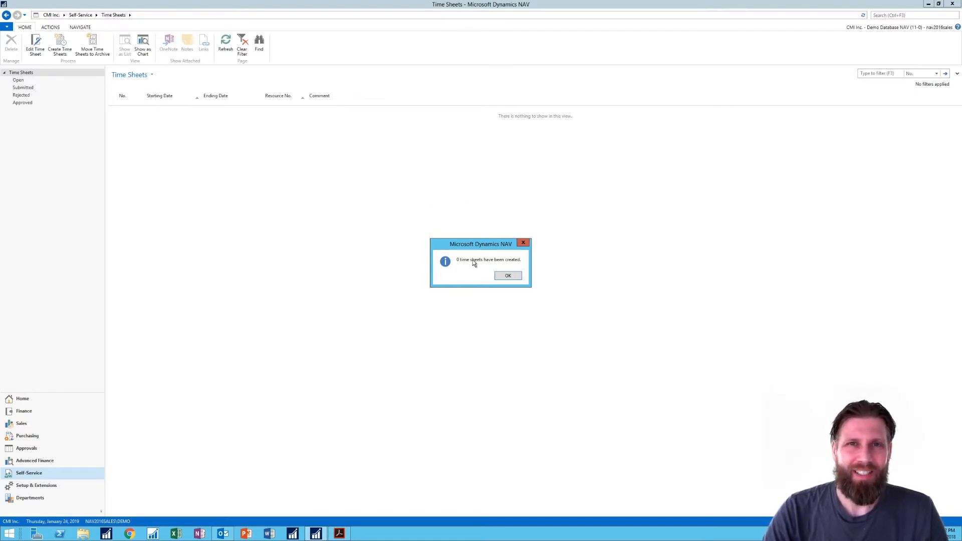
{"action": "left_click", "coordinate": [508, 275]}
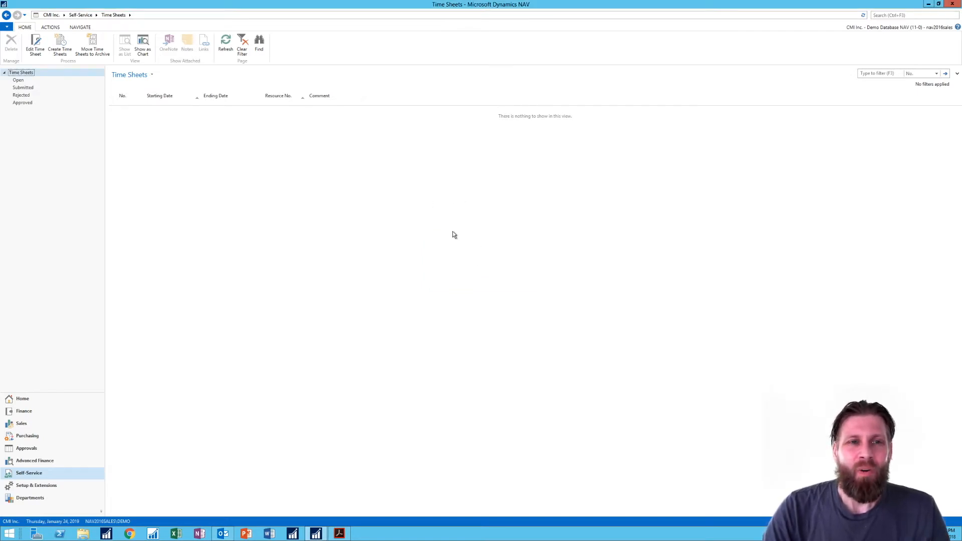
- Search for users and open the Users list under IT Administration
{"action": "left_click", "coordinate": [881, 15]}
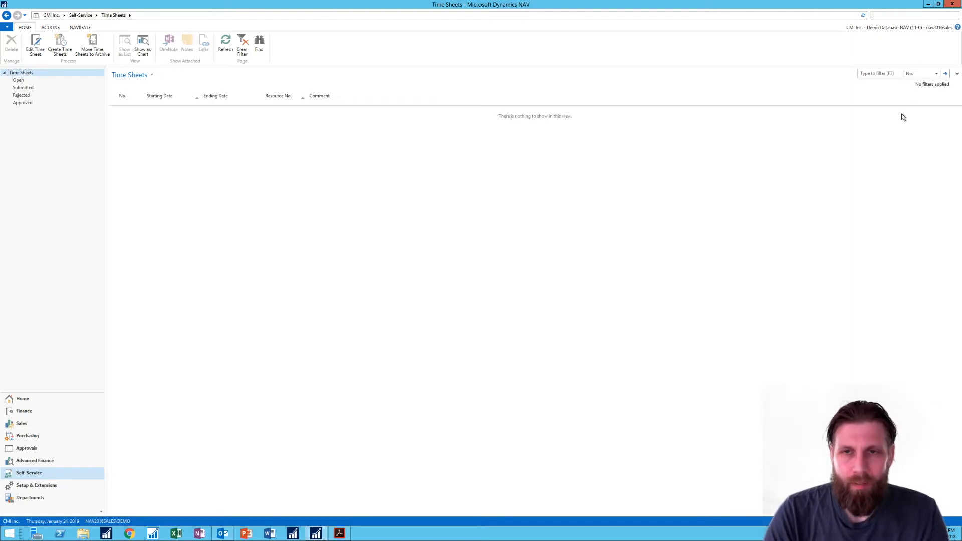
{"action": "type", "text": "user"}
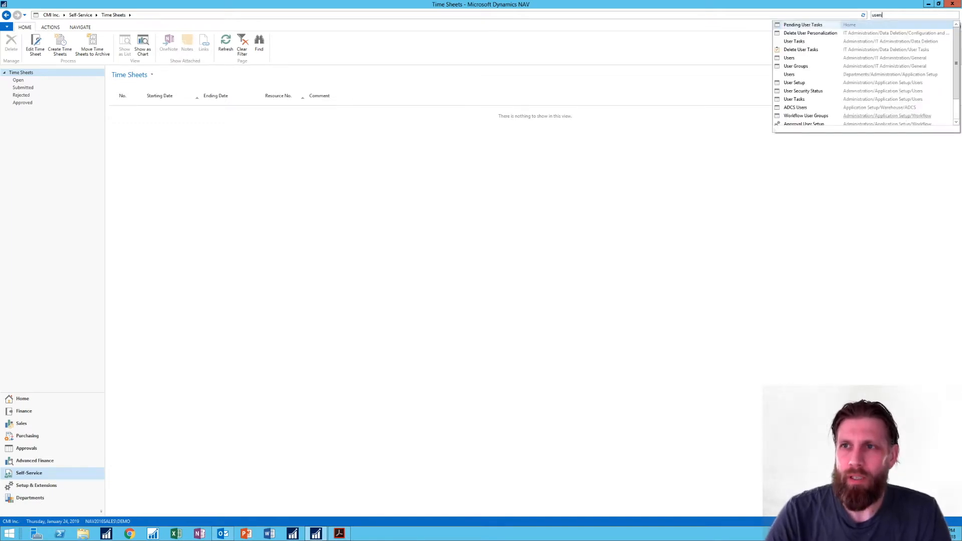
{"action": "type", "text": "s"}
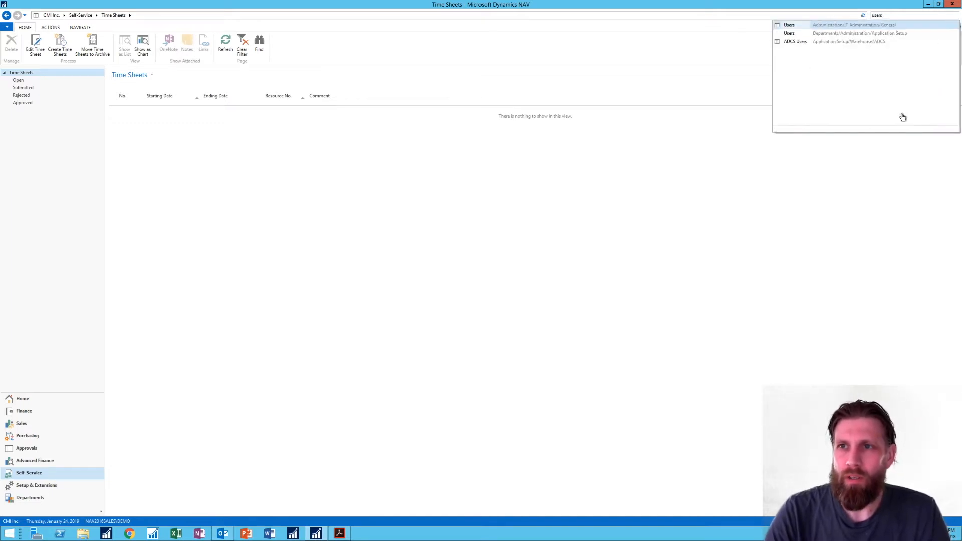
{"action": "left_click", "coordinate": [788, 25]}
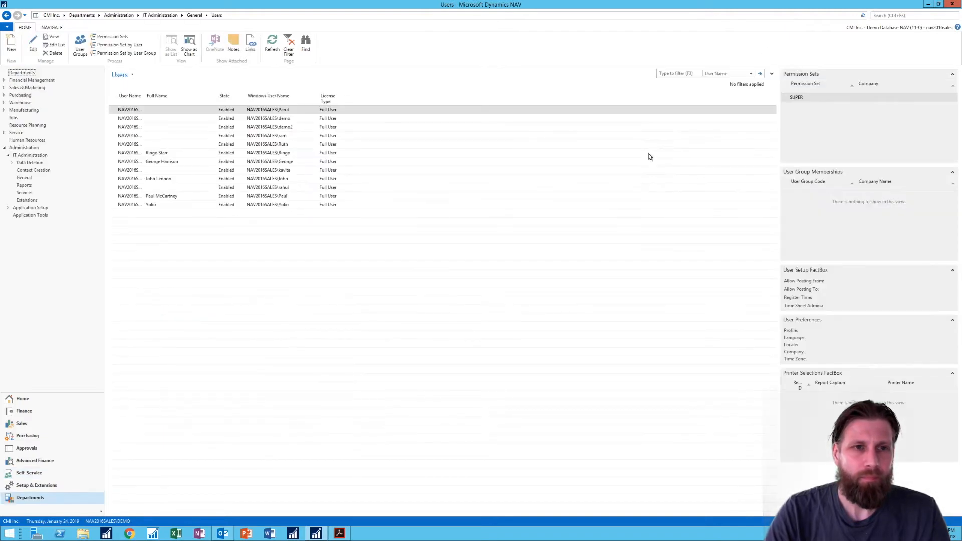
- Open the User Setup list under Application Setup and widen the User ID and Time Sheet Admin. columns
{"action": "left_click", "coordinate": [896, 14]}
{"action": "type", "text": "users"}
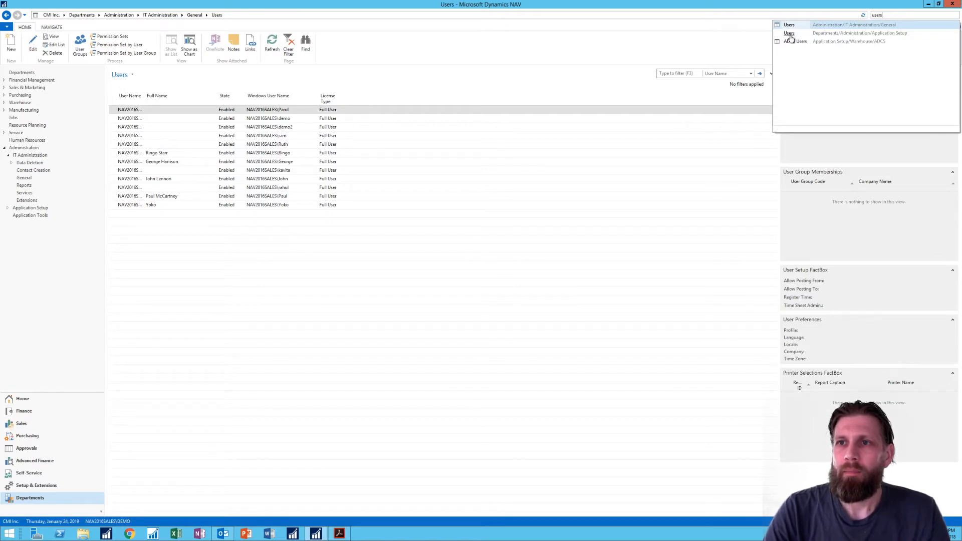
{"action": "left_click", "coordinate": [789, 33]}
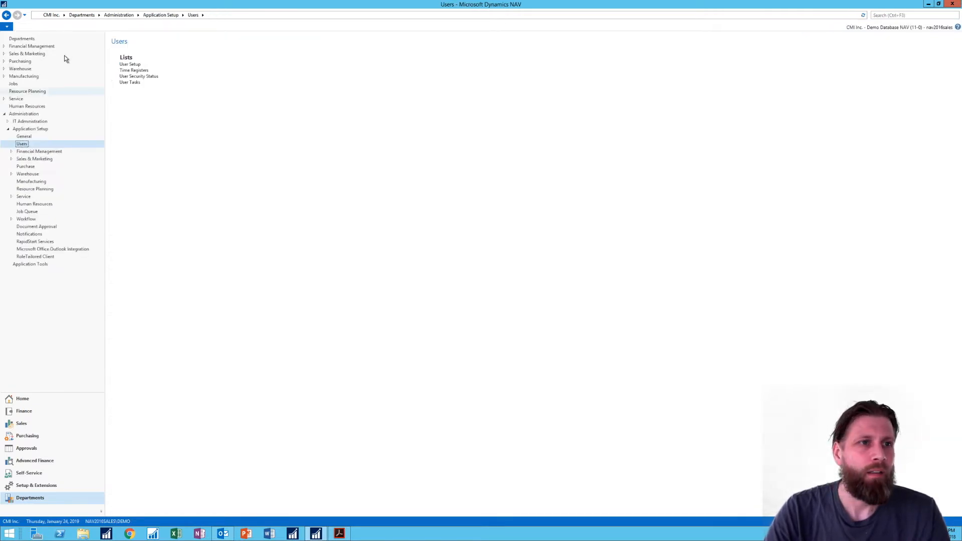
{"action": "left_click", "coordinate": [138, 65]}
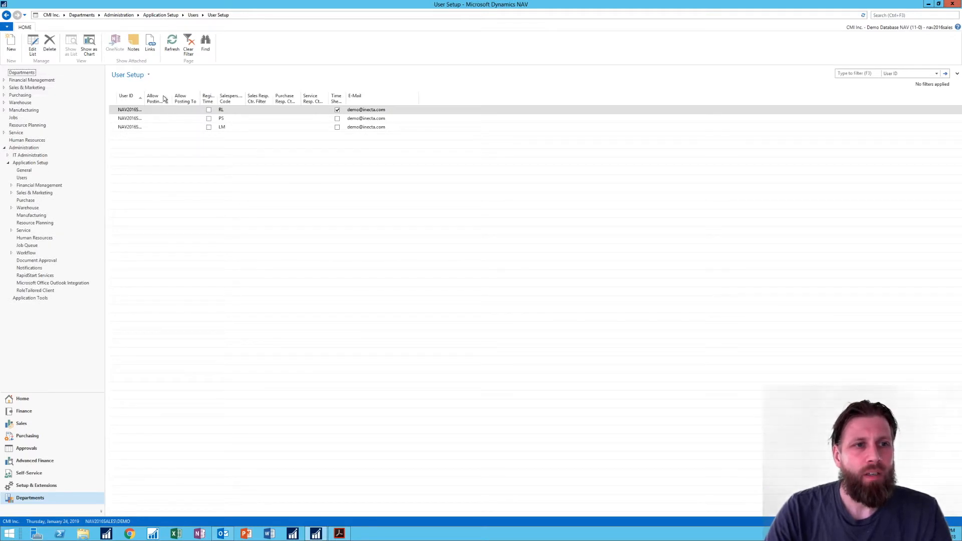
{"action": "left_click_drag", "start_coordinate": [143, 92], "coordinate": [170, 93]}
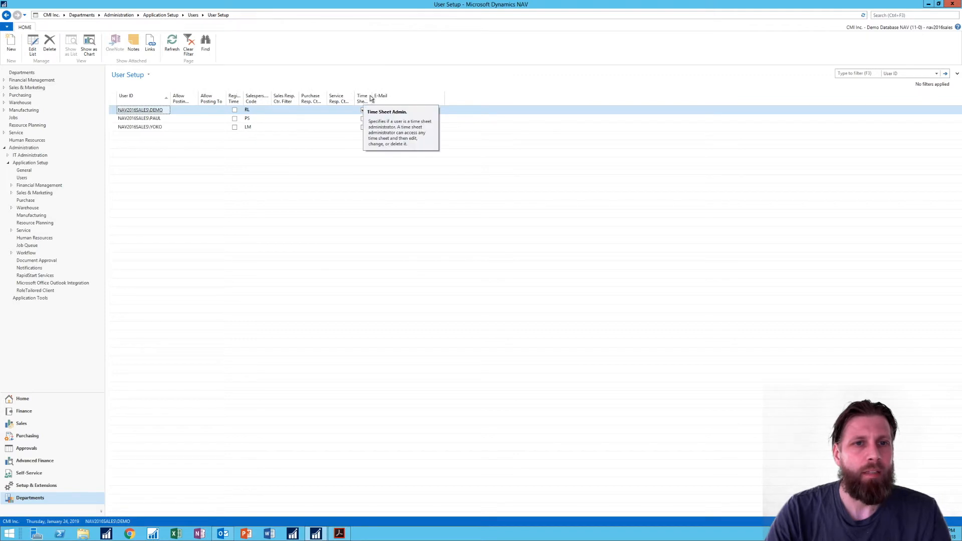
{"action": "double_click", "coordinate": [372, 97]}
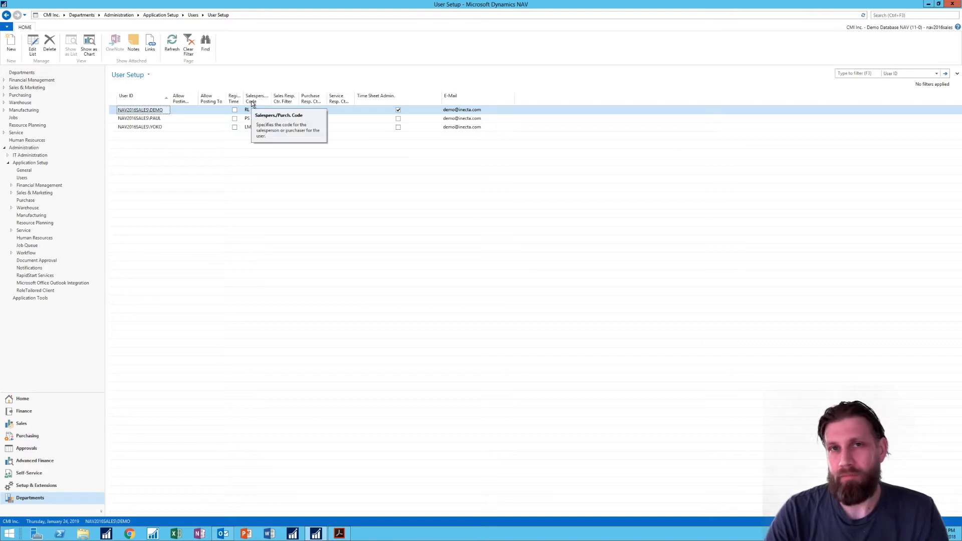
- Search for resources and open the Resources list under Warehouse/Assembly
{"action": "left_click", "coordinate": [882, 14]}
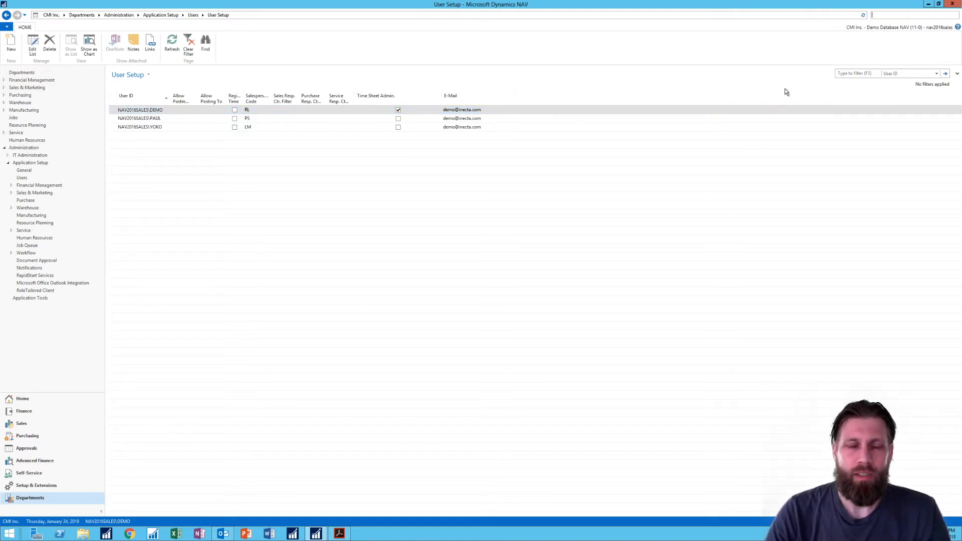
{"action": "type", "text": "re"}
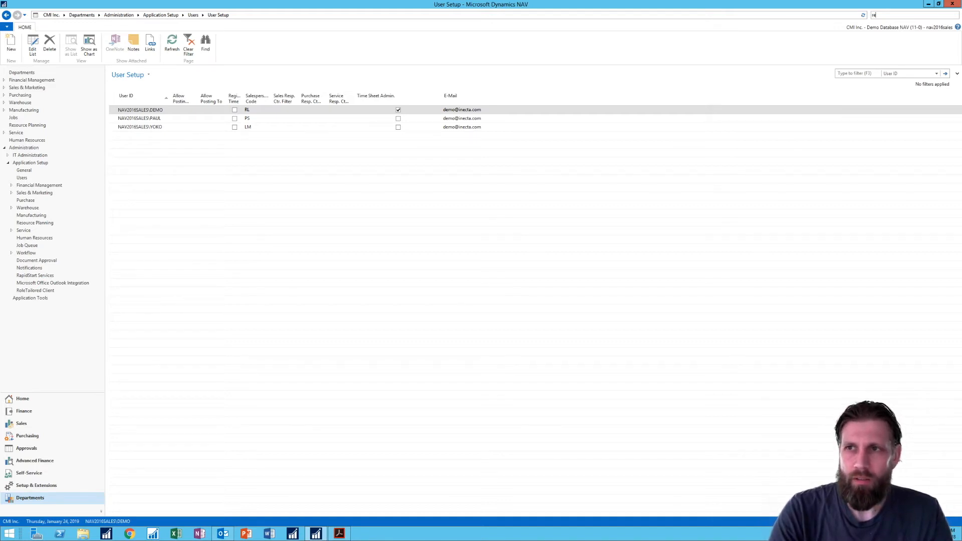
{"action": "type", "text": "soruces"}
{"action": "key", "text": "ctrl+a"}
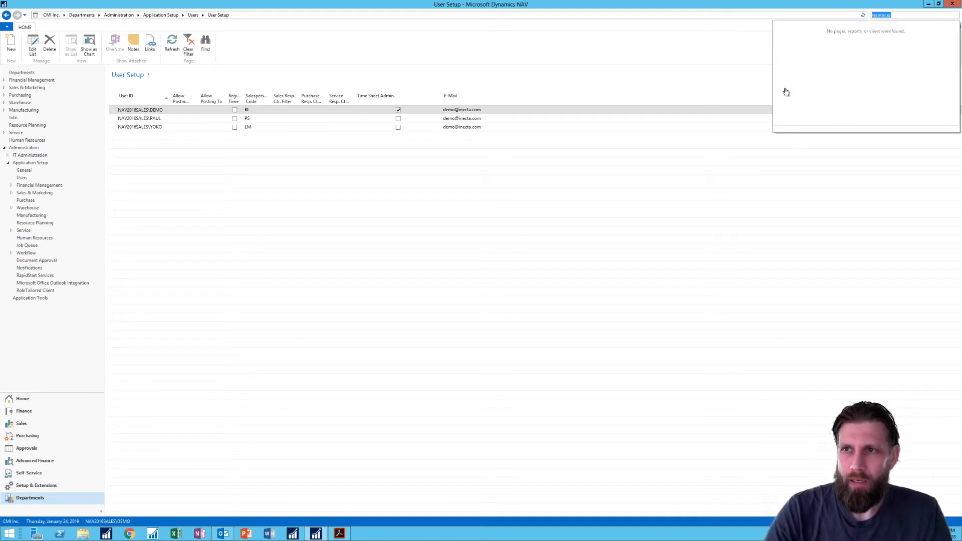
{"action": "type", "text": "resourc"}
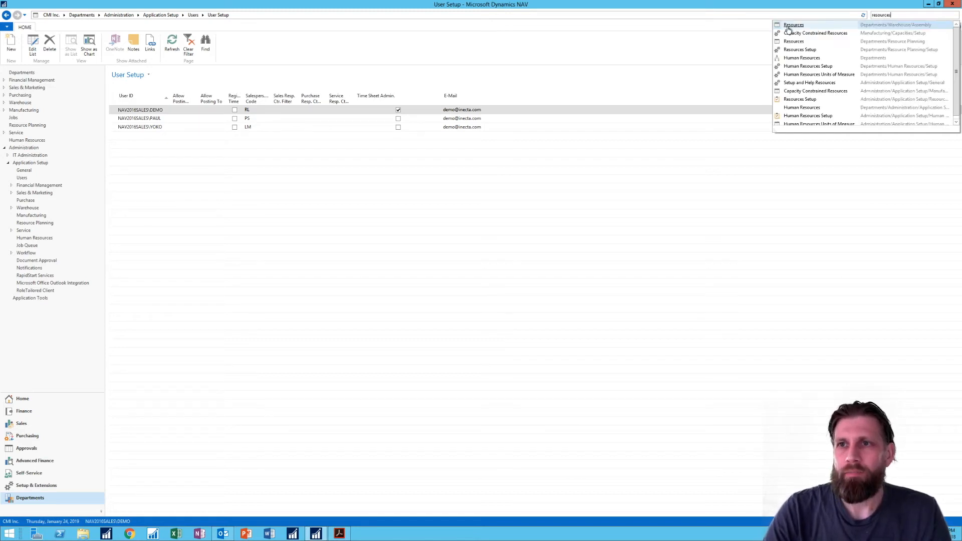
{"action": "left_click", "coordinate": [788, 28]}
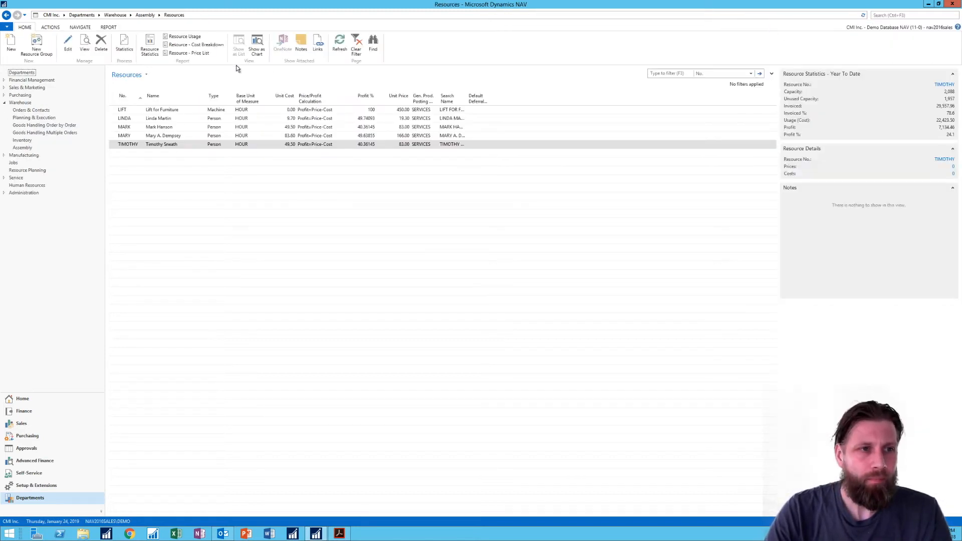
- Enable Use Time Sheet on the third resource's card and set both time sheet owner and approver to NAV2016SALES\DEMO
{"action": "left_click", "coordinate": [130, 128]}
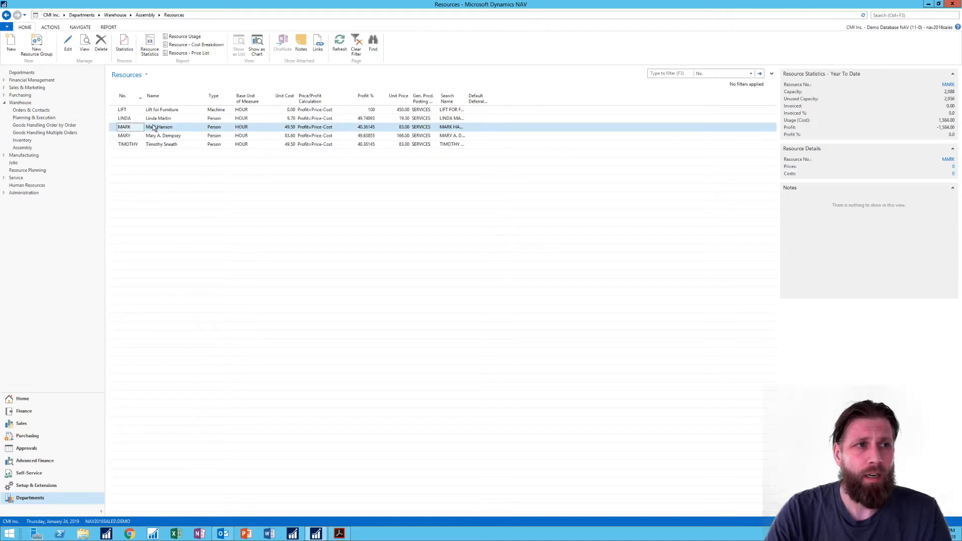
{"action": "left_click", "coordinate": [68, 44]}
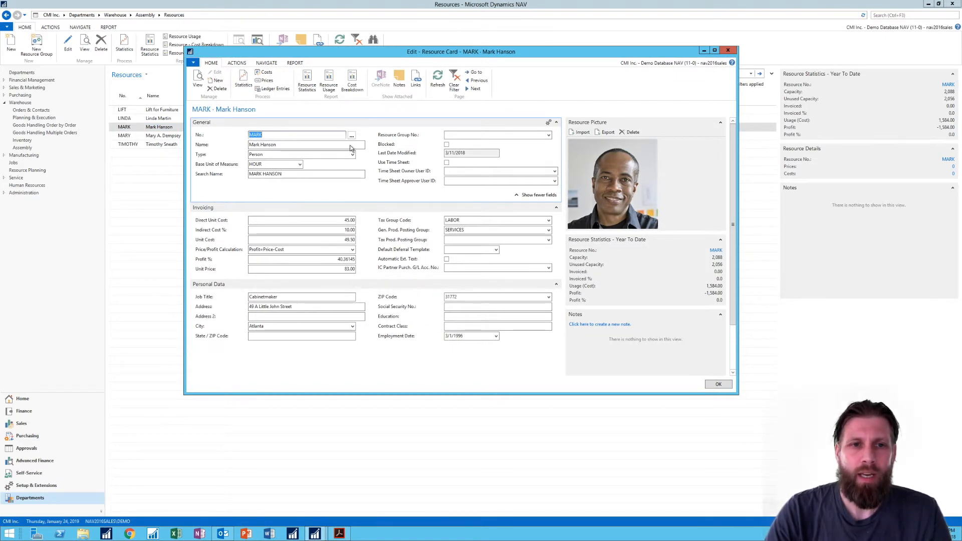
{"action": "left_click", "coordinate": [447, 162]}
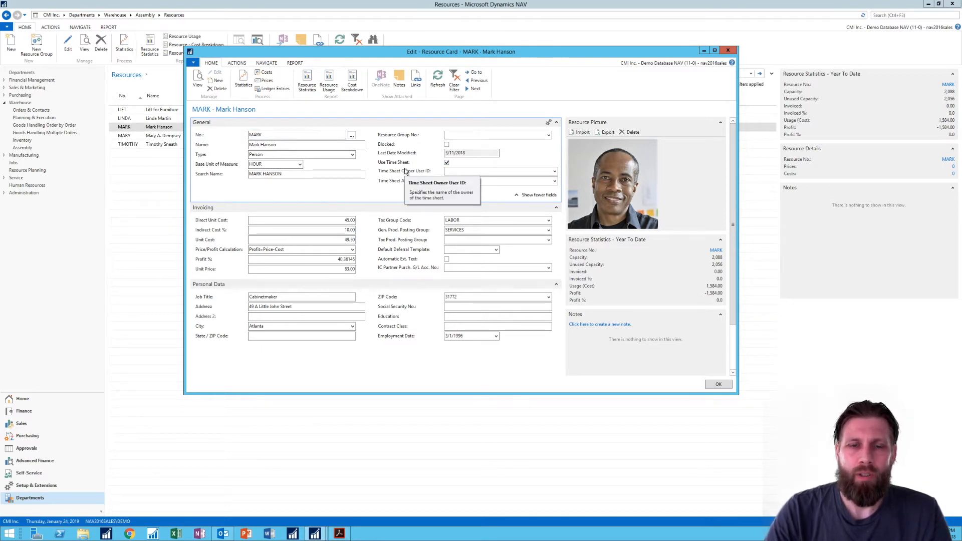
{"action": "left_click", "coordinate": [555, 171]}
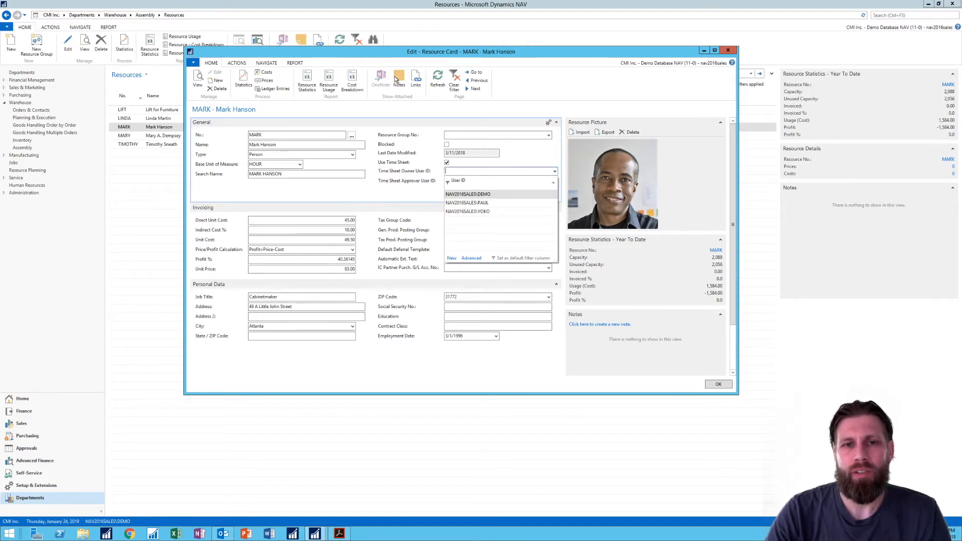
{"action": "left_click", "coordinate": [480, 195]}
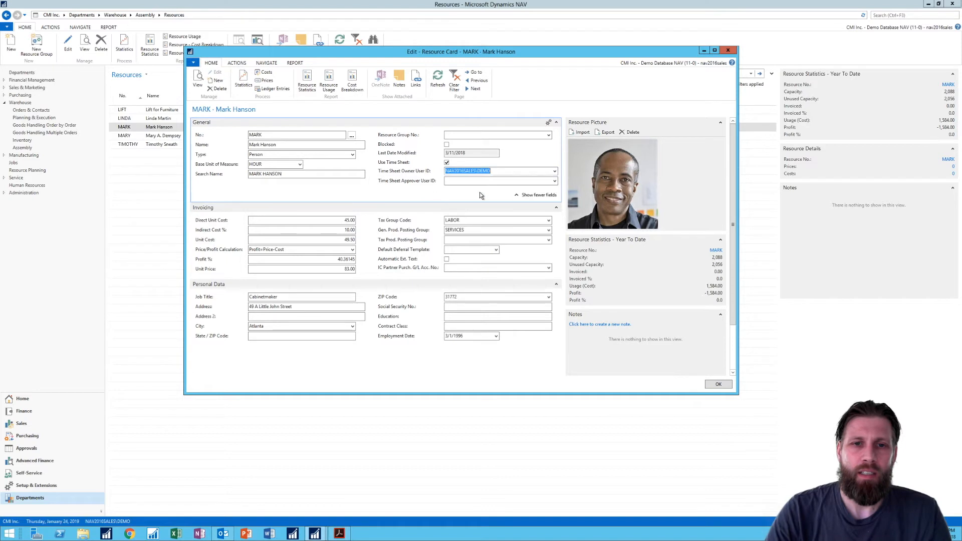
{"action": "left_click", "coordinate": [554, 181]}
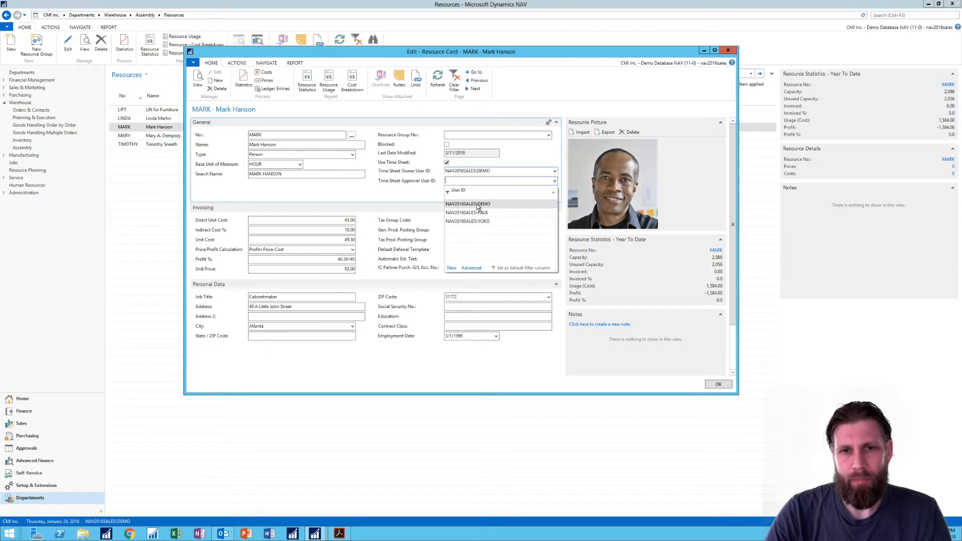
{"action": "left_click", "coordinate": [480, 206]}
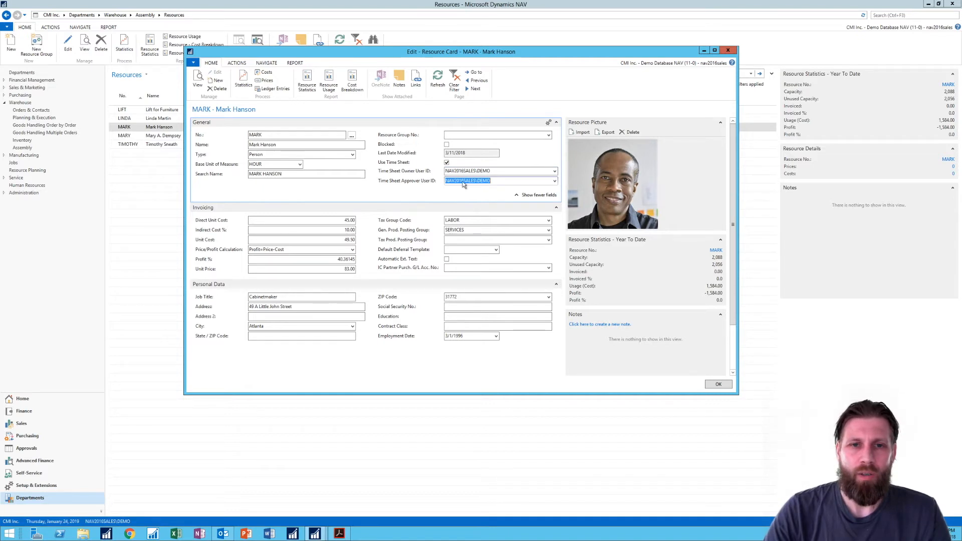
{"action": "left_click", "coordinate": [728, 50]}
- Return to the Self-Service time sheets and create one for the period starting 1/28/2019
{"action": "left_click", "coordinate": [23, 399]}
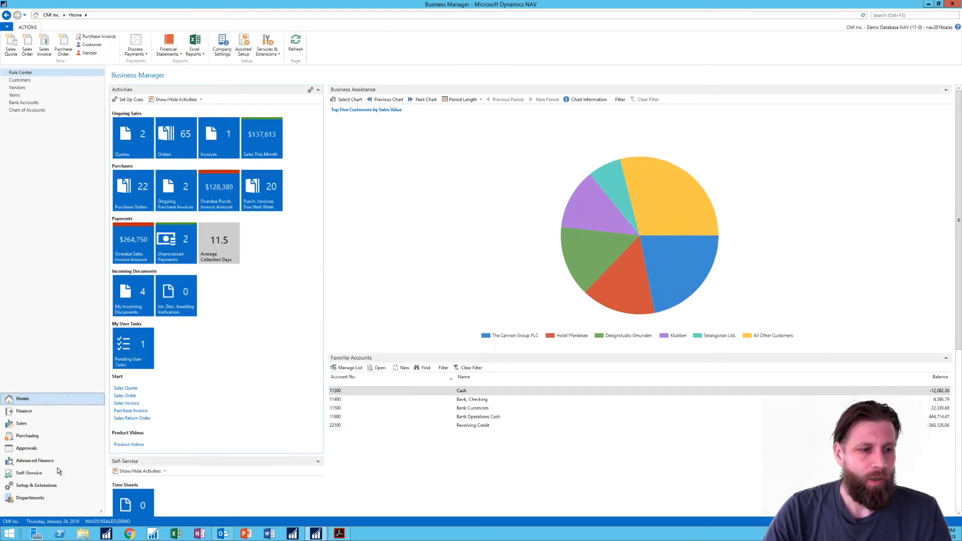
{"action": "left_click", "coordinate": [31, 473]}
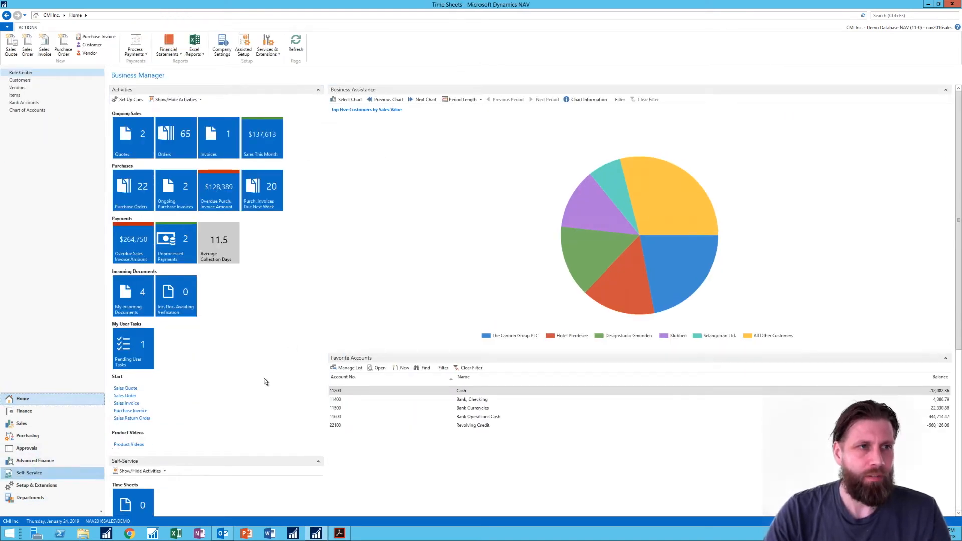
{"action": "left_click", "coordinate": [59, 45]}
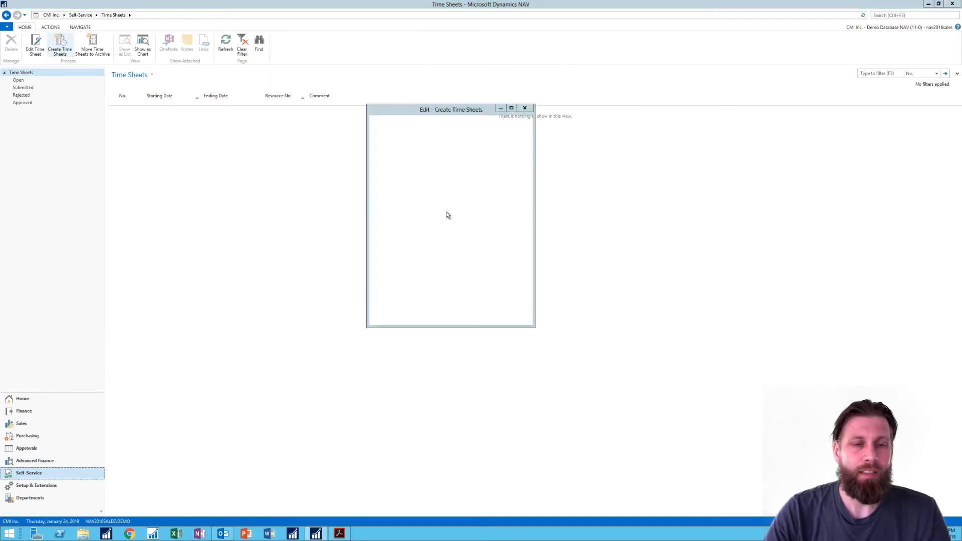
{"action": "left_click", "coordinate": [492, 316]}
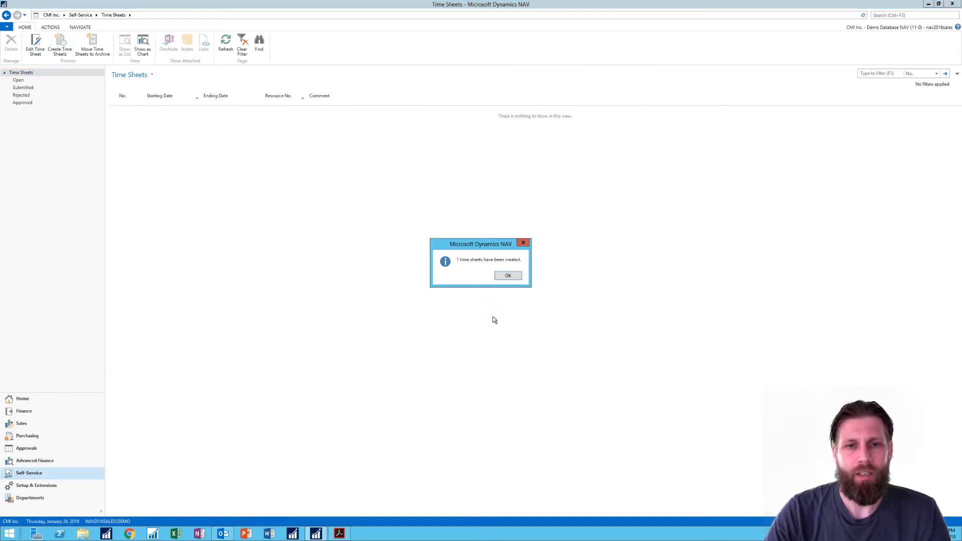
{"action": "left_click", "coordinate": [507, 276]}
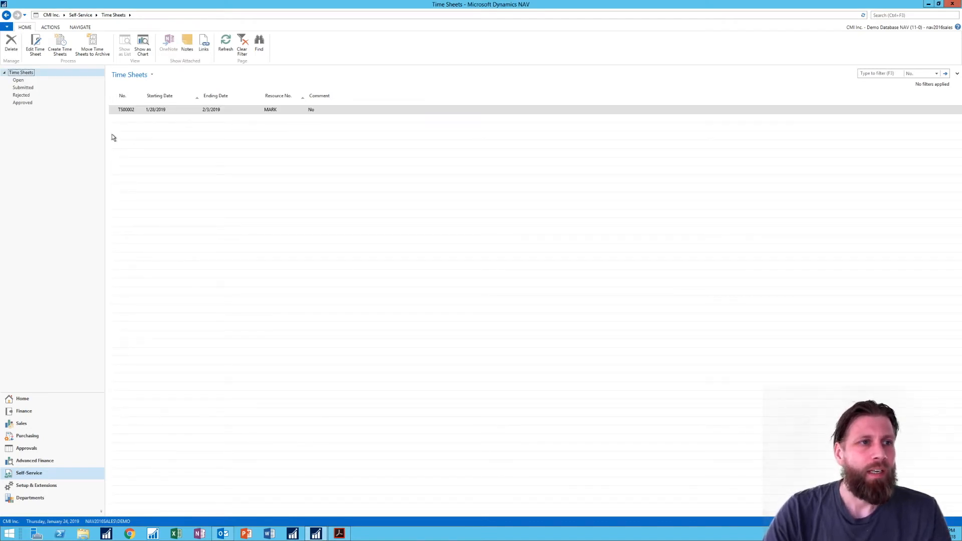
- Open time sheet TS00002 for editing and add a Resource line with the description "Making coffee"
{"action": "left_click", "coordinate": [38, 45]}
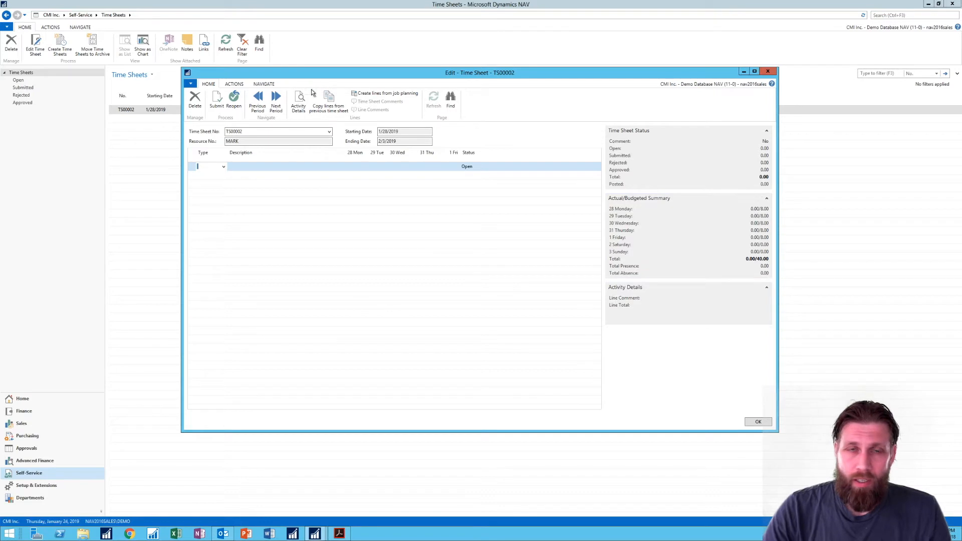
{"action": "left_click", "coordinate": [224, 166]}
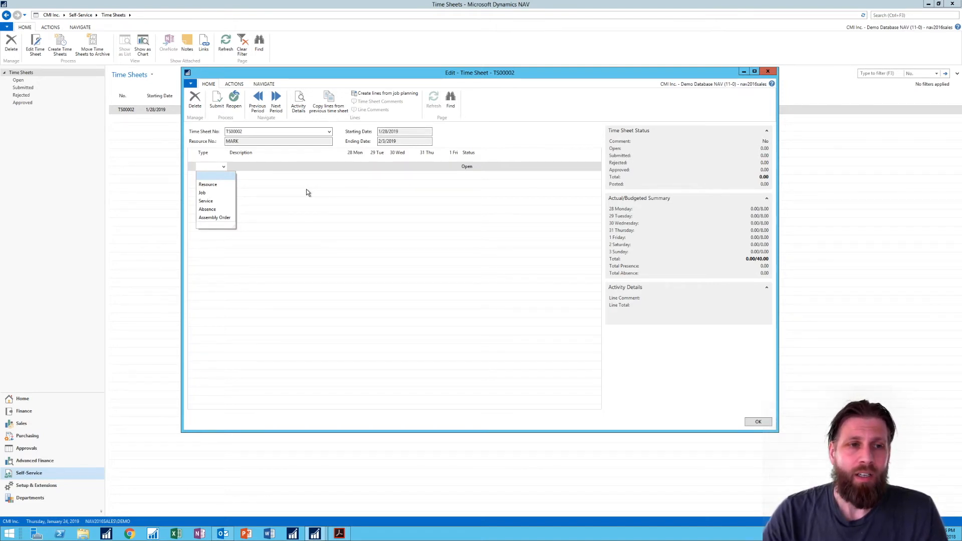
{"action": "left_click", "coordinate": [208, 185]}
{"action": "left_click", "coordinate": [250, 168]}
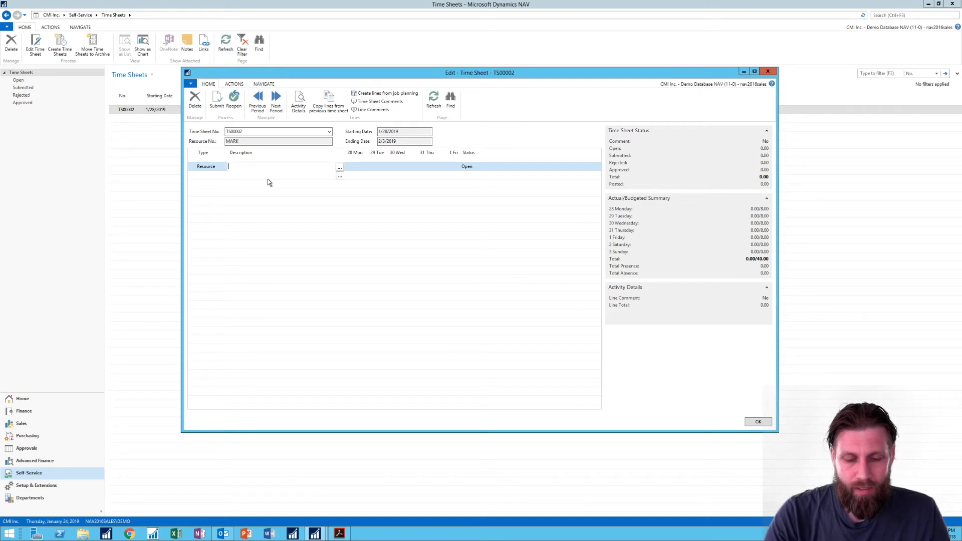
{"action": "type", "text": "Ma"}
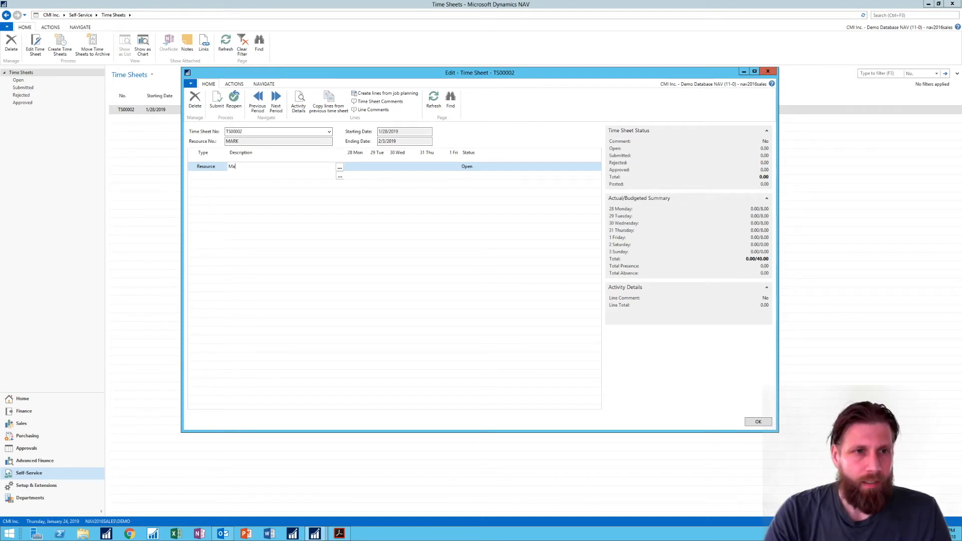
{"action": "type", "text": "king coffee"}
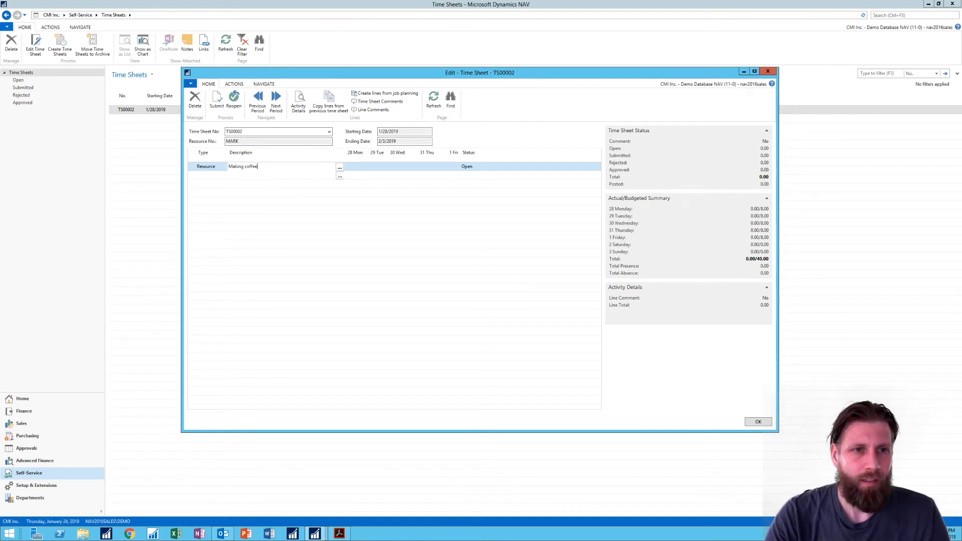
- Enter 4 hours for Monday 28 on the "Making coffee" line
{"action": "key", "text": "Tab"}
{"action": "type", "text": "4"}
{"action": "key", "text": "Tab"}
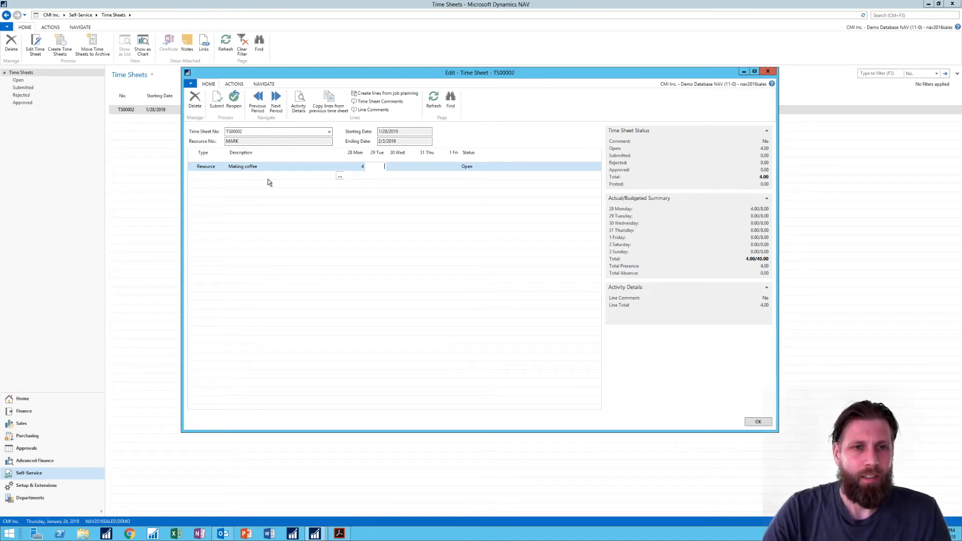
- Add a Job line below the Resource line and assign job GUILDFORD, 10 CR in its job details
{"action": "key", "text": "Down"}
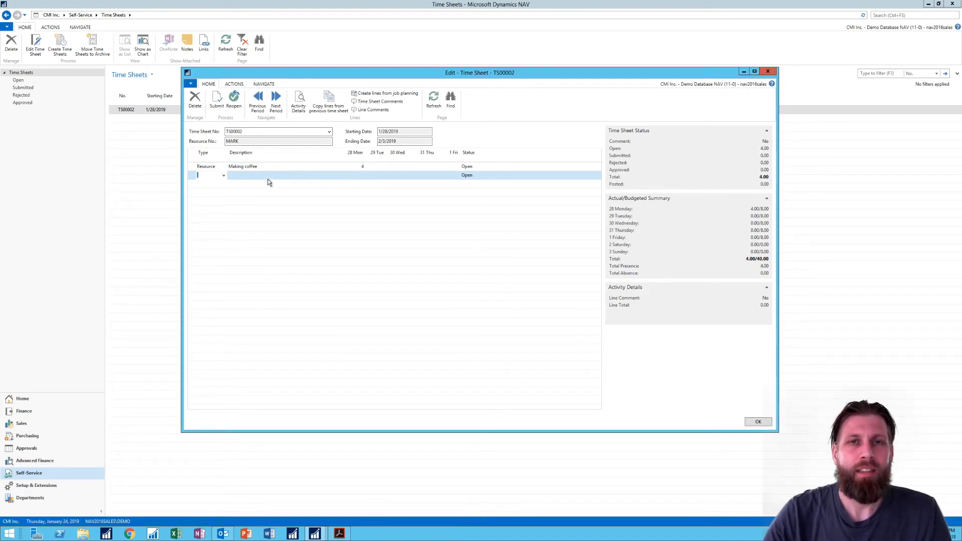
{"action": "left_click", "coordinate": [224, 176]}
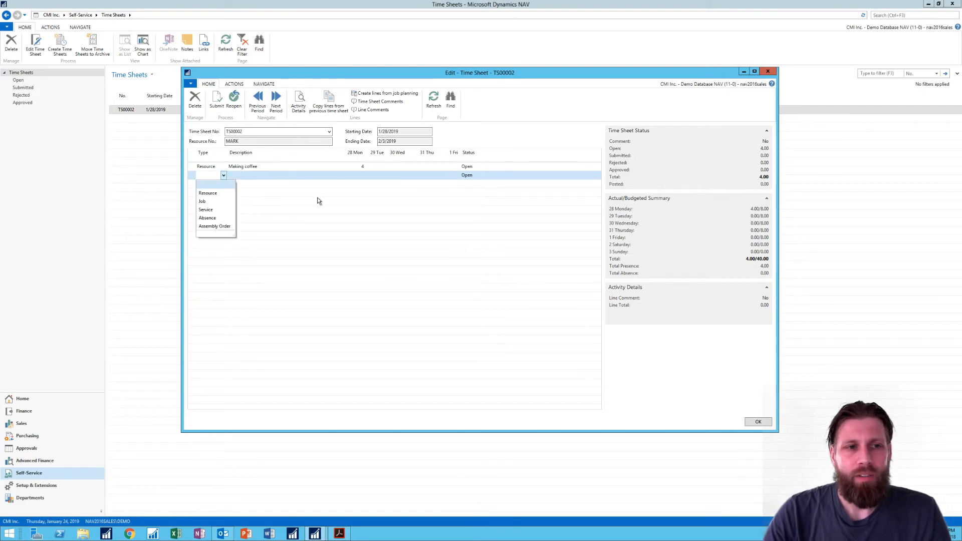
{"action": "left_click", "coordinate": [202, 201]}
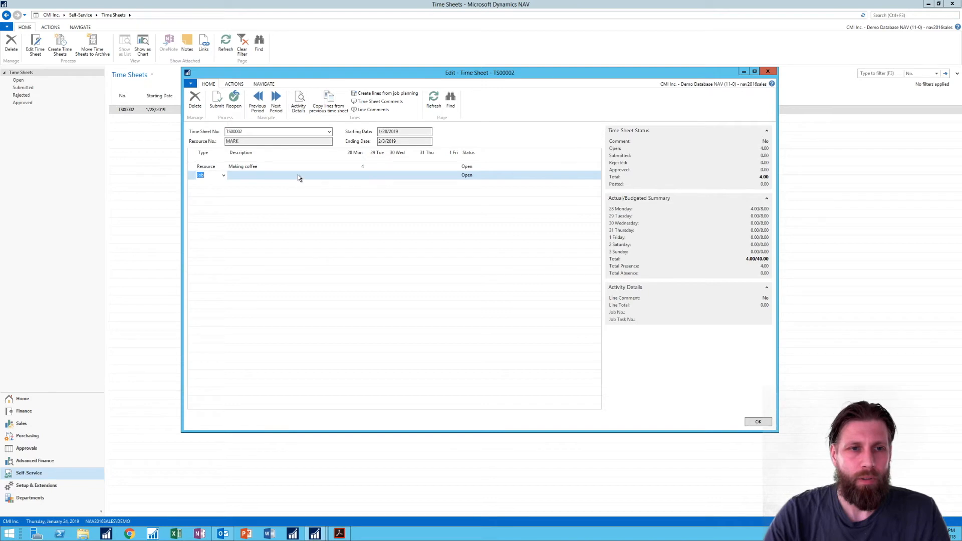
{"action": "left_click", "coordinate": [339, 176]}
{"action": "left_click", "coordinate": [340, 177]}
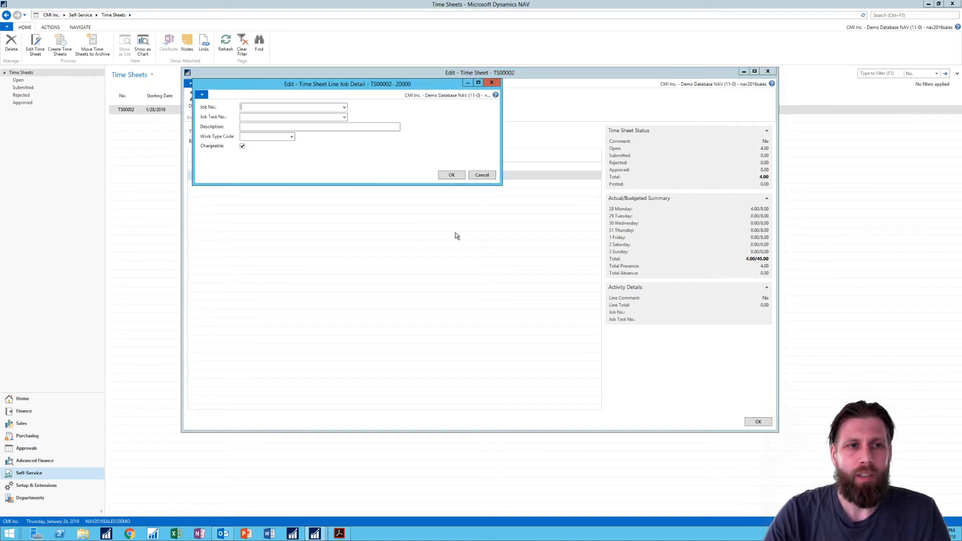
{"action": "left_click", "coordinate": [345, 107]}
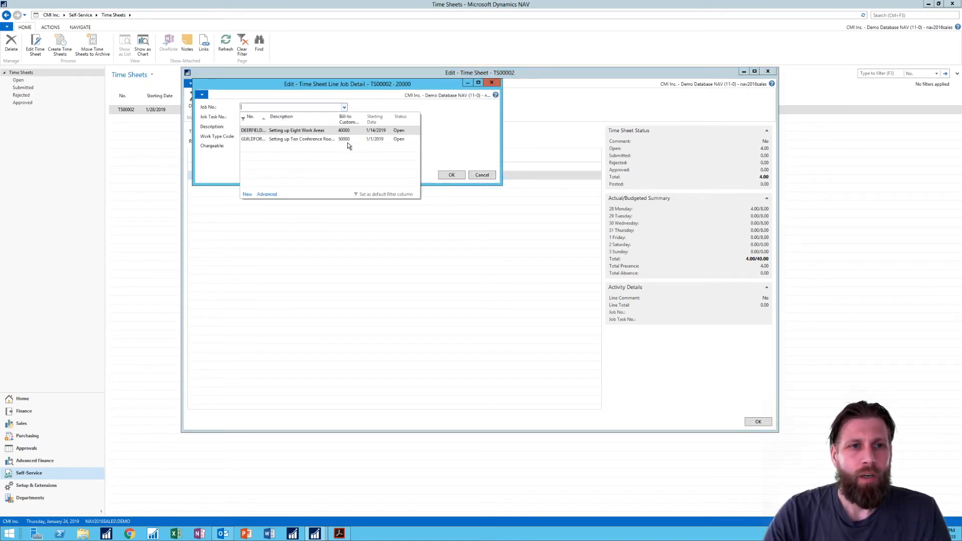
{"action": "left_click", "coordinate": [294, 139]}
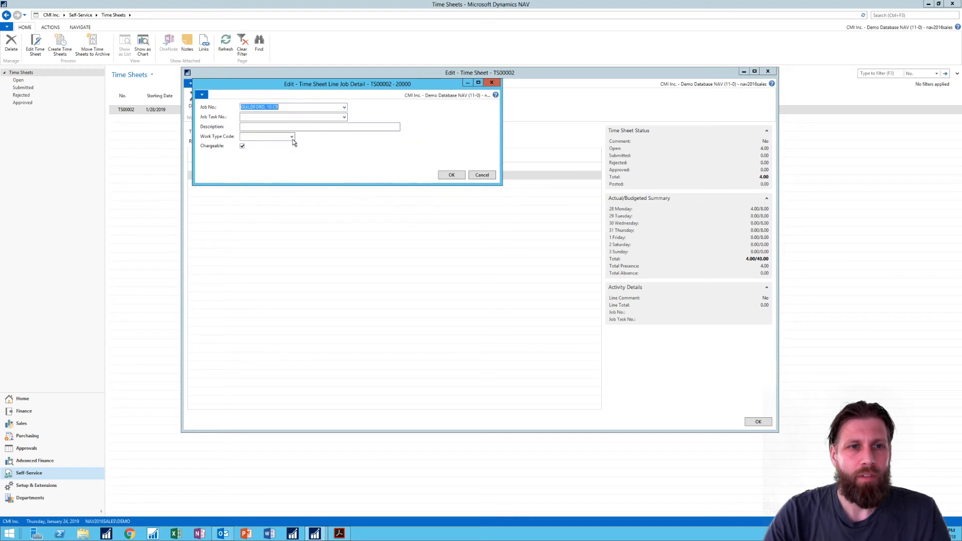
- Set the line's job task to 1310, Meeting with the Customer, leave the work type code blank and confirm the job details
{"action": "left_click", "coordinate": [345, 117]}
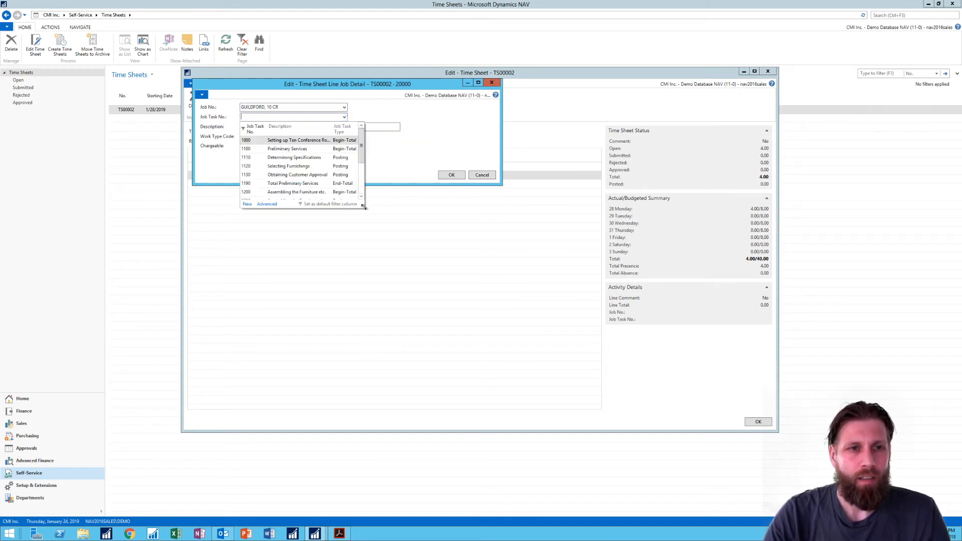
{"action": "left_click_drag", "start_coordinate": [363, 208], "coordinate": [488, 279]}
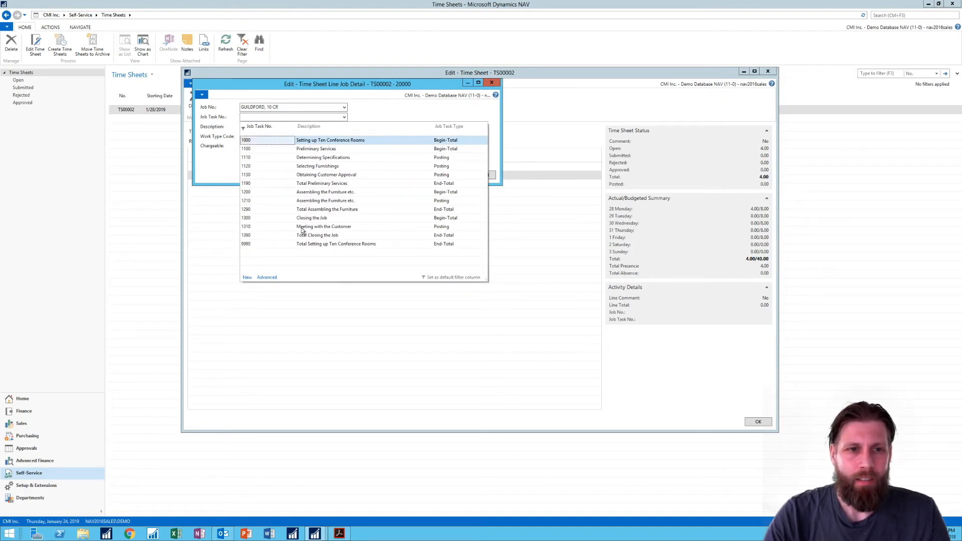
{"action": "left_click", "coordinate": [259, 228]}
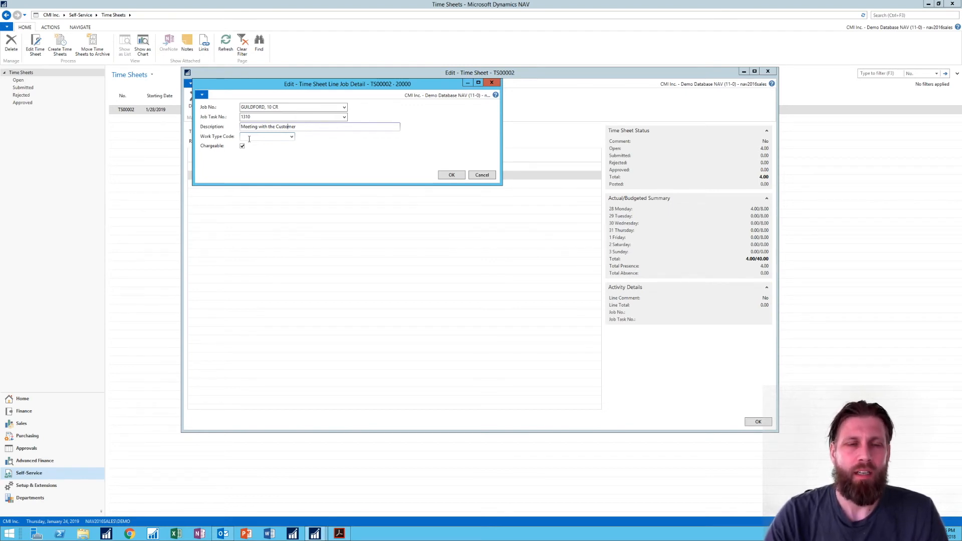
{"action": "left_click", "coordinate": [292, 136]}
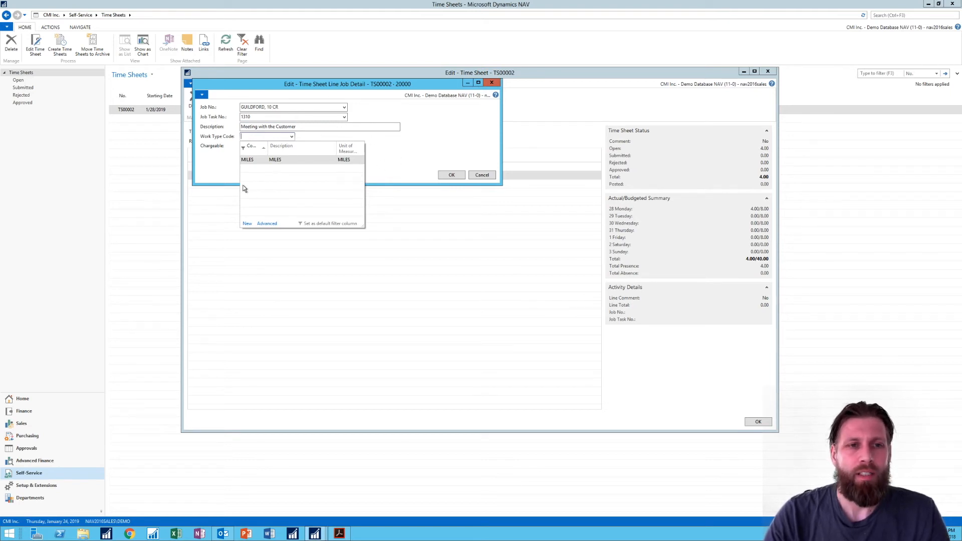
{"action": "left_click", "coordinate": [407, 160]}
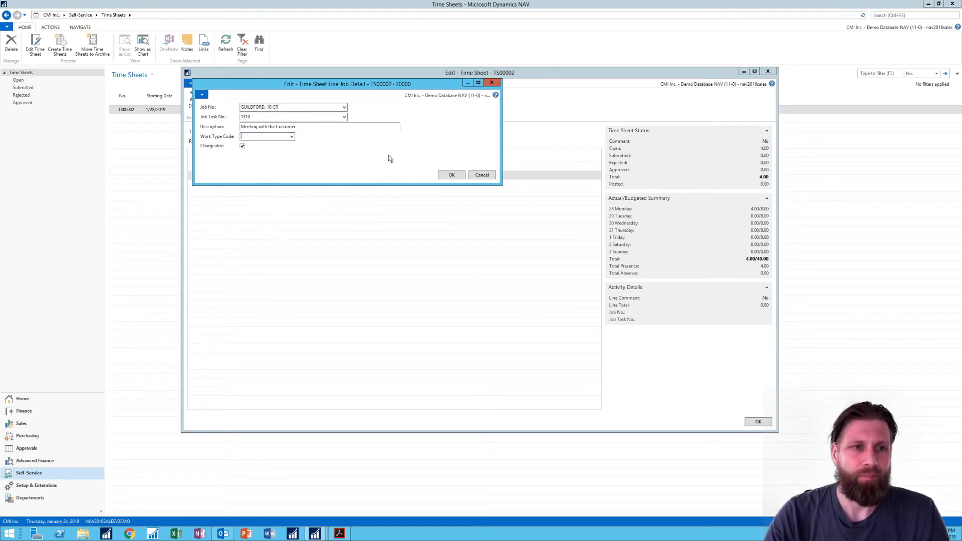
{"action": "left_click", "coordinate": [456, 175]}
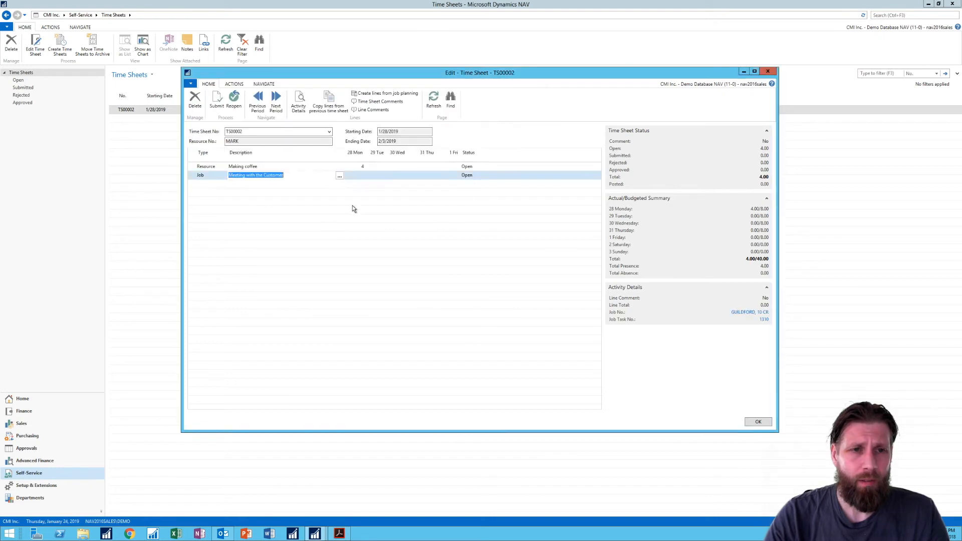
- Enter 4 hours for Tuesday 29 on the Job line
{"action": "left_click", "coordinate": [380, 177]}
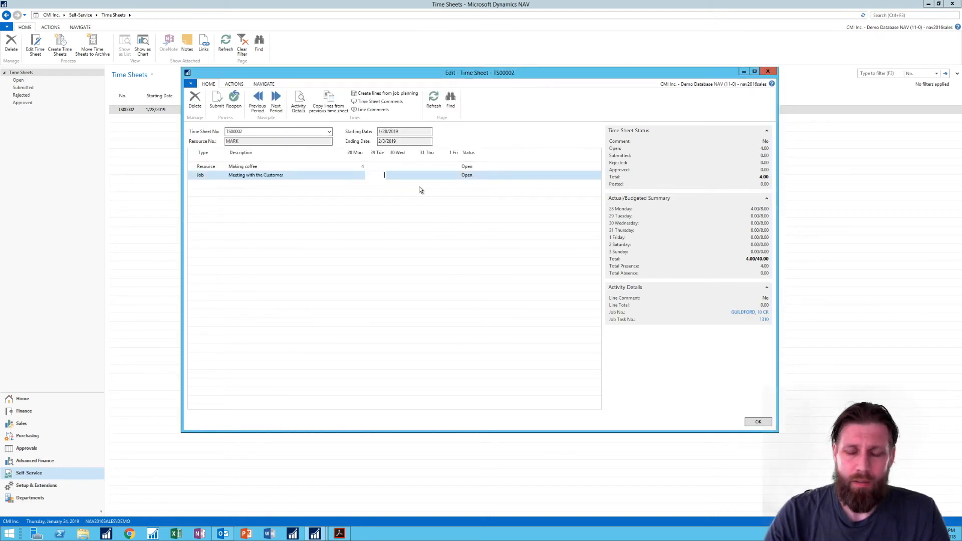
{"action": "type", "text": "4"}
{"action": "key", "text": "Tab"}
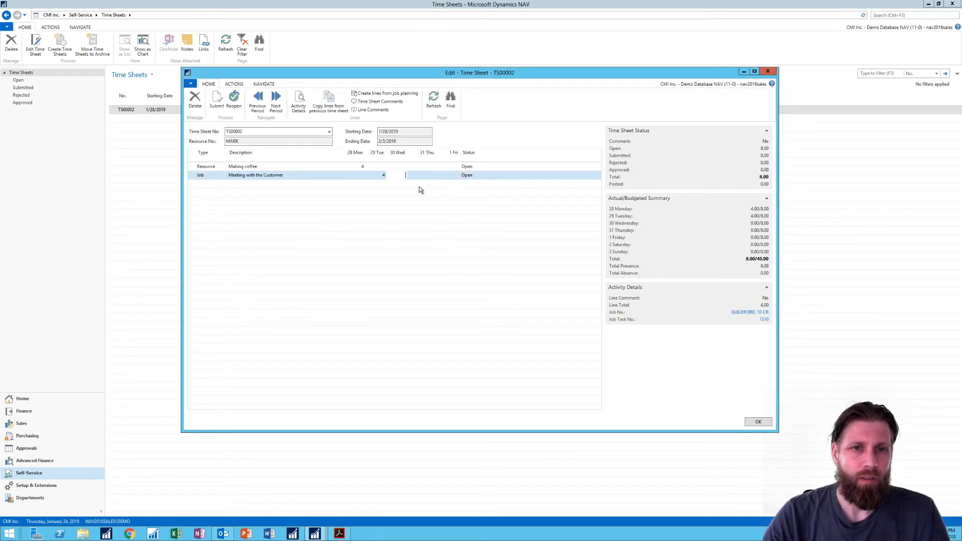
- Add a Service line linked to the third listed service order, keeping its default description and a blank work type code
{"action": "key", "text": "Down"}
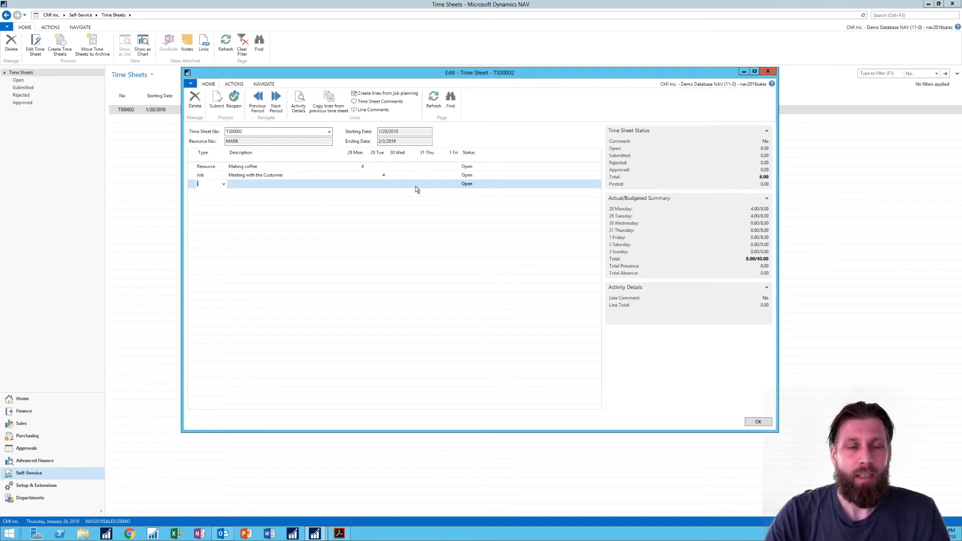
{"action": "left_click", "coordinate": [224, 185]}
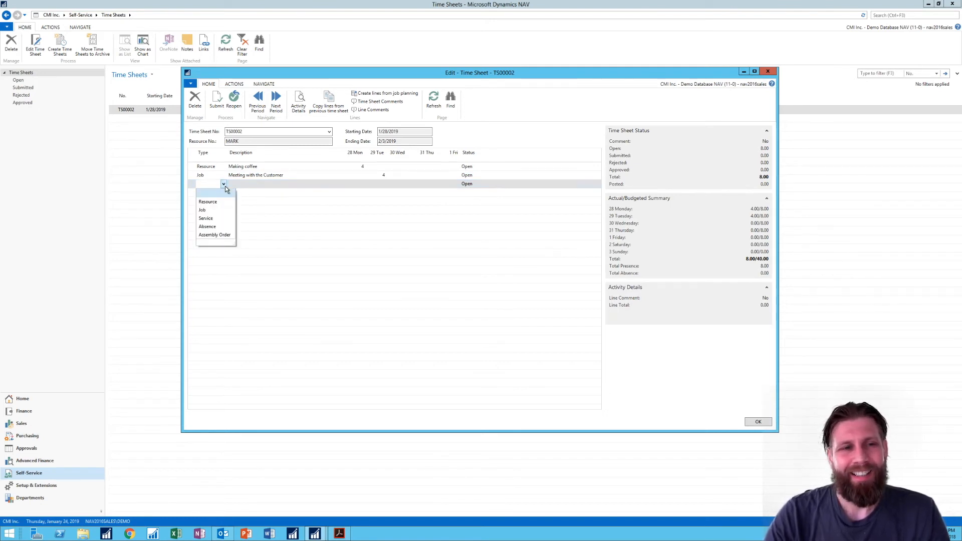
{"action": "left_click", "coordinate": [214, 219]}
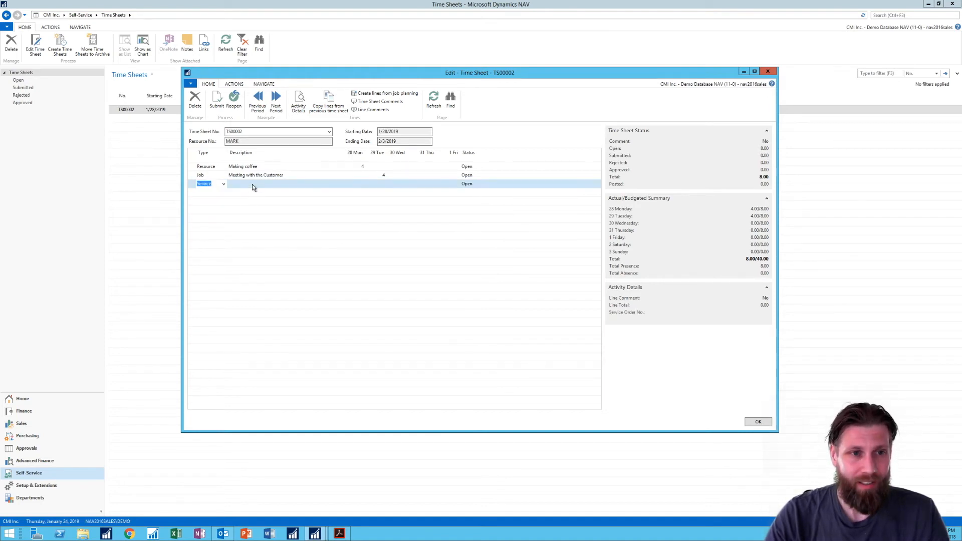
{"action": "left_click", "coordinate": [329, 185]}
{"action": "left_click", "coordinate": [340, 185]}
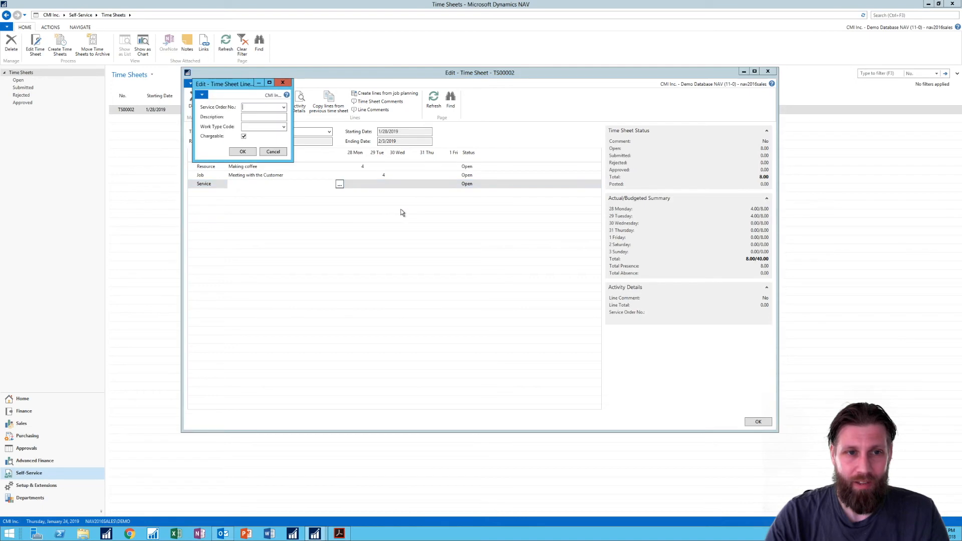
{"action": "left_click", "coordinate": [284, 108]}
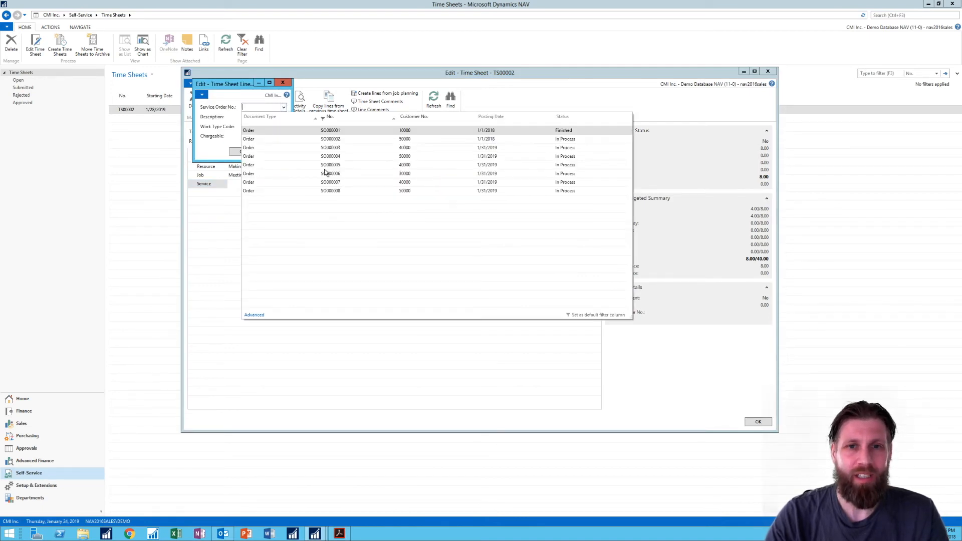
{"action": "left_click", "coordinate": [258, 149]}
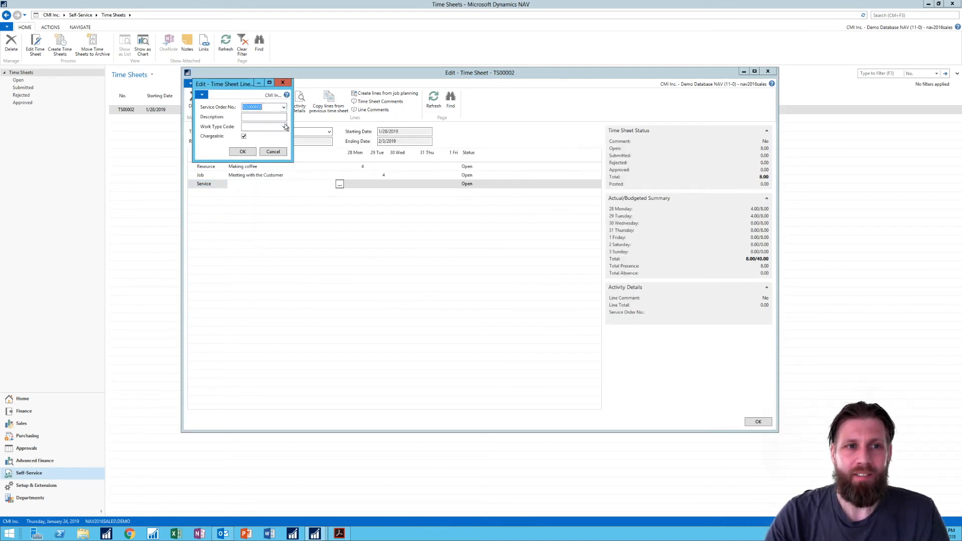
{"action": "key", "text": "Tab"}
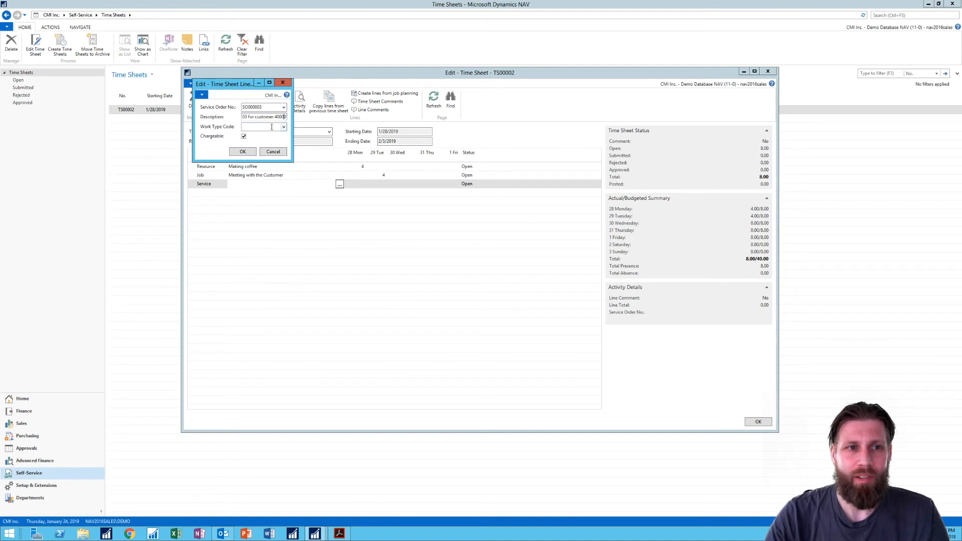
{"action": "left_click", "coordinate": [285, 128]}
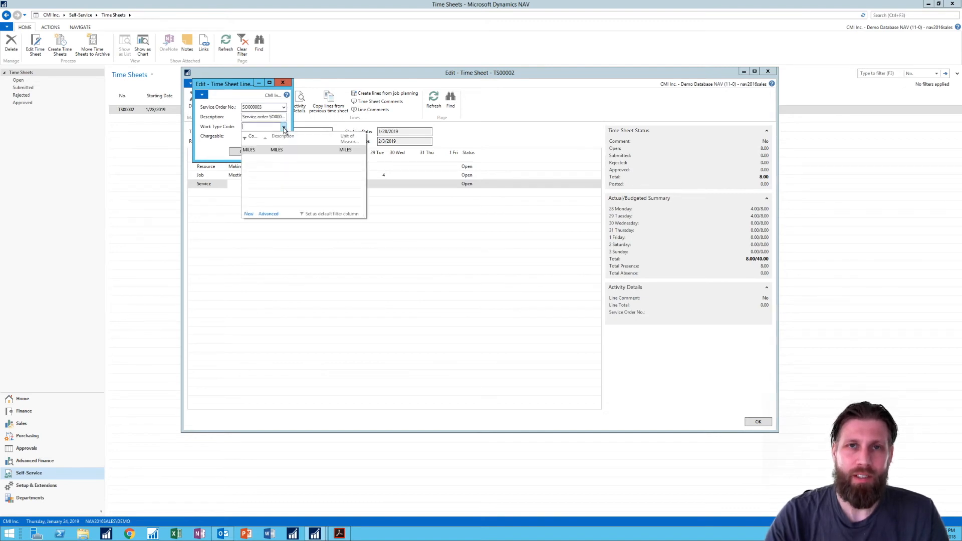
{"action": "left_click", "coordinate": [284, 128]}
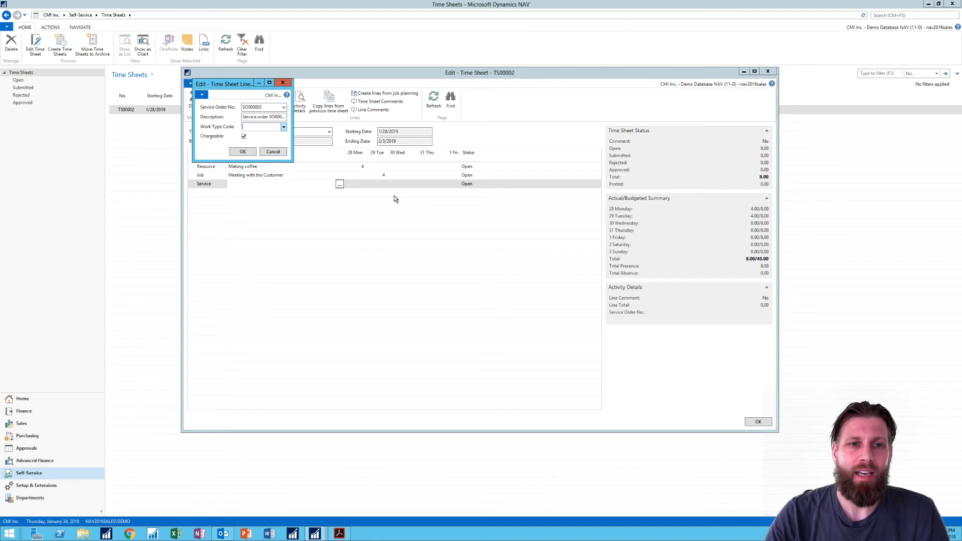
{"action": "left_click", "coordinate": [247, 152]}
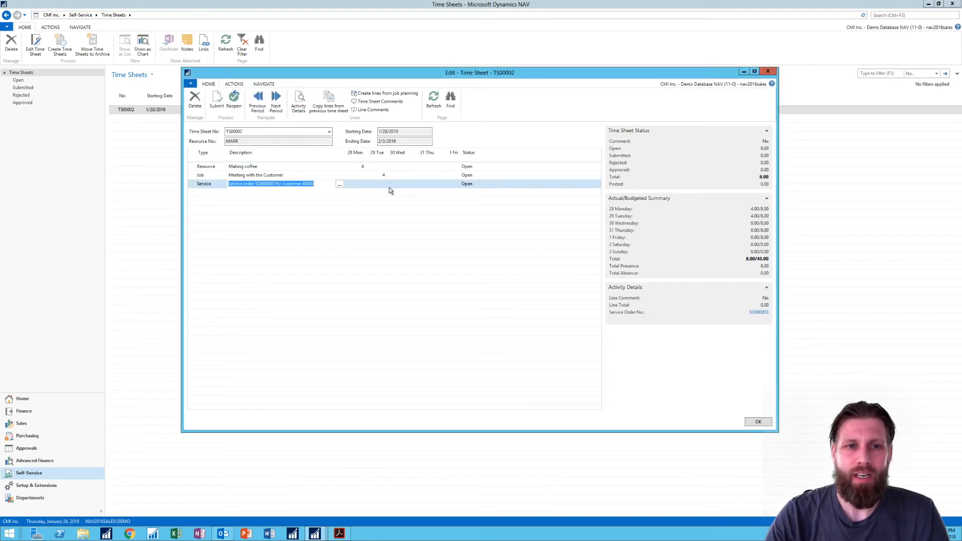
- Enter 8 hours for Wednesday 30 on the Service line
{"action": "left_click", "coordinate": [403, 185]}
{"action": "type", "text": "8"}
{"action": "key", "text": "Tab"}
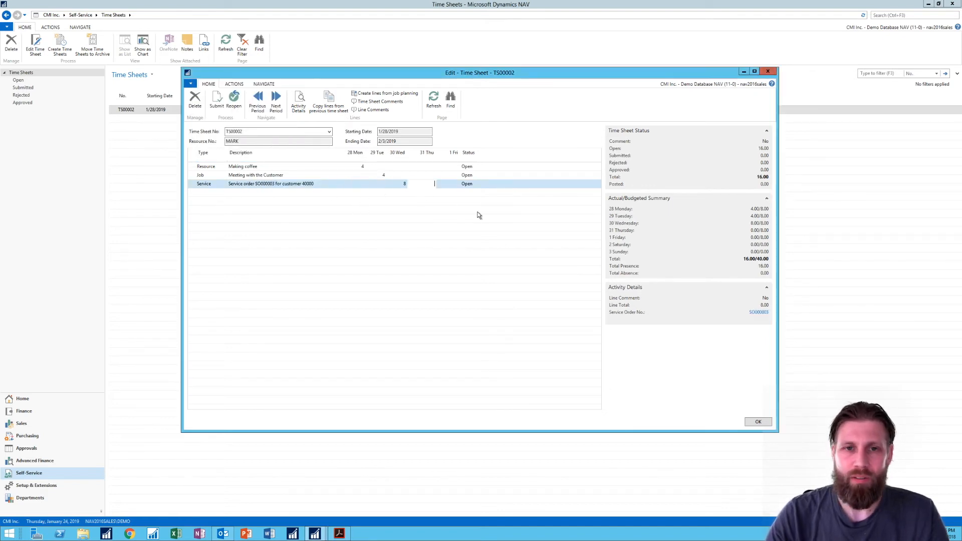
- Add an Absence line described as "Sick" with 8 hours for Thursday 31
{"action": "left_click", "coordinate": [202, 194]}
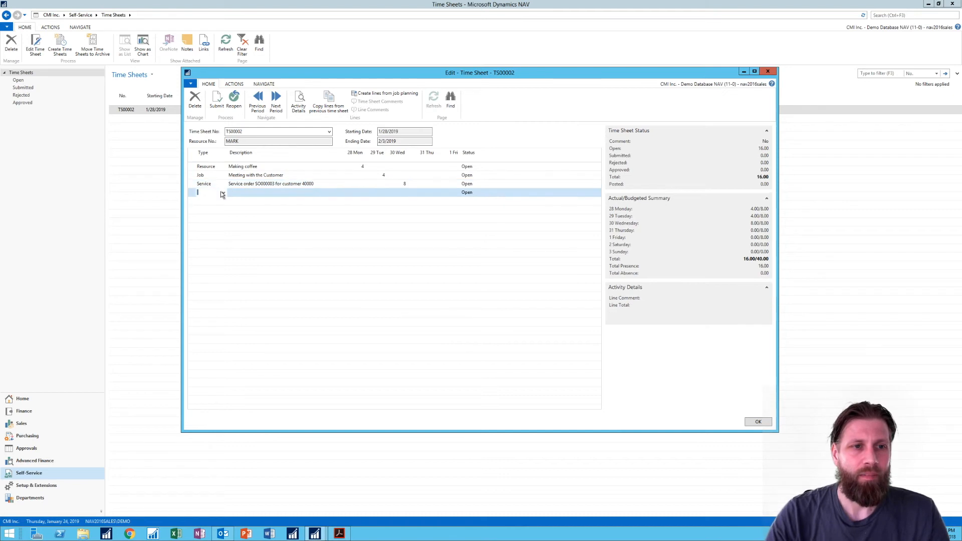
{"action": "left_click", "coordinate": [223, 192]}
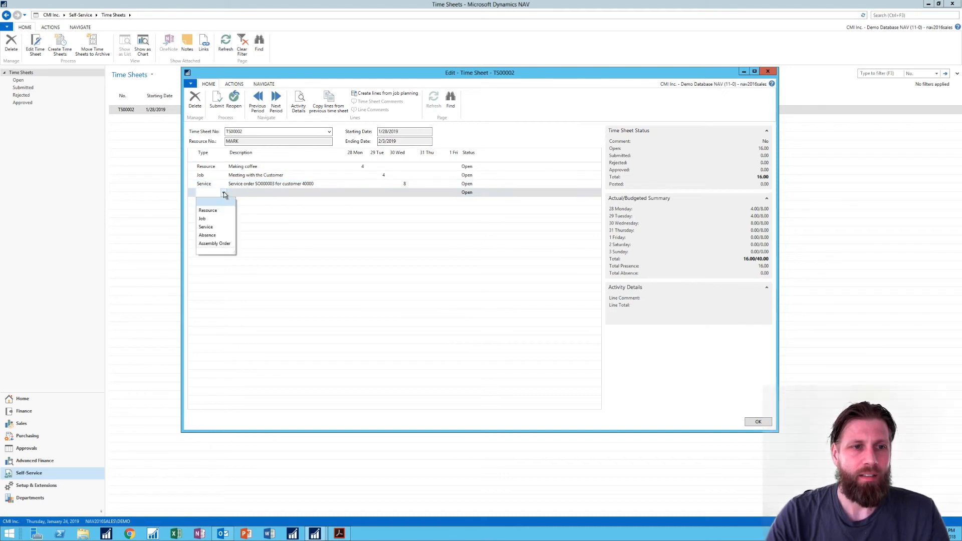
{"action": "left_click", "coordinate": [207, 235]}
{"action": "key", "text": "Tab"}
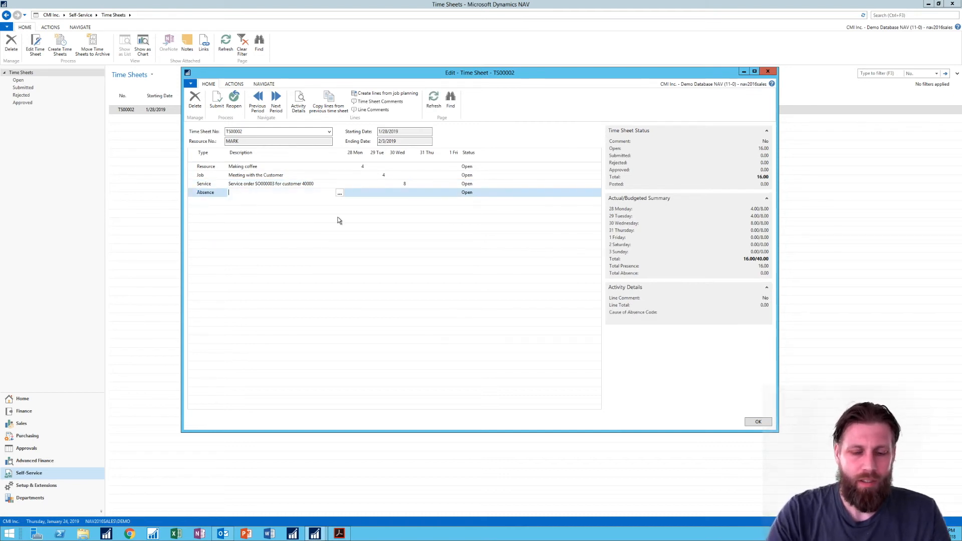
{"action": "type", "text": "Sick"}
{"action": "key", "text": "Tab"}
{"action": "key", "text": "Tab"}
{"action": "key", "text": "Tab"}
{"action": "key", "text": "Tab"}
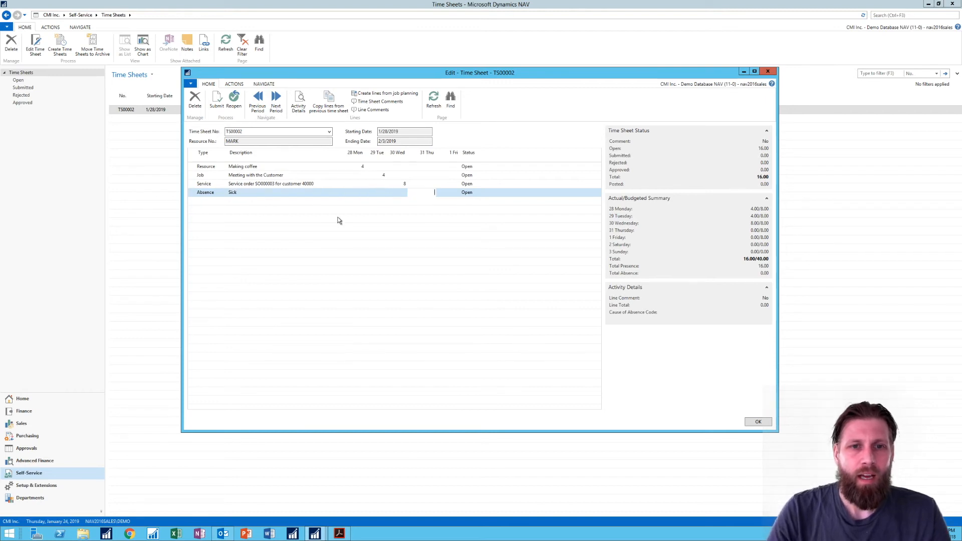
{"action": "type", "text": "8"}
{"action": "key", "text": "Tab"}
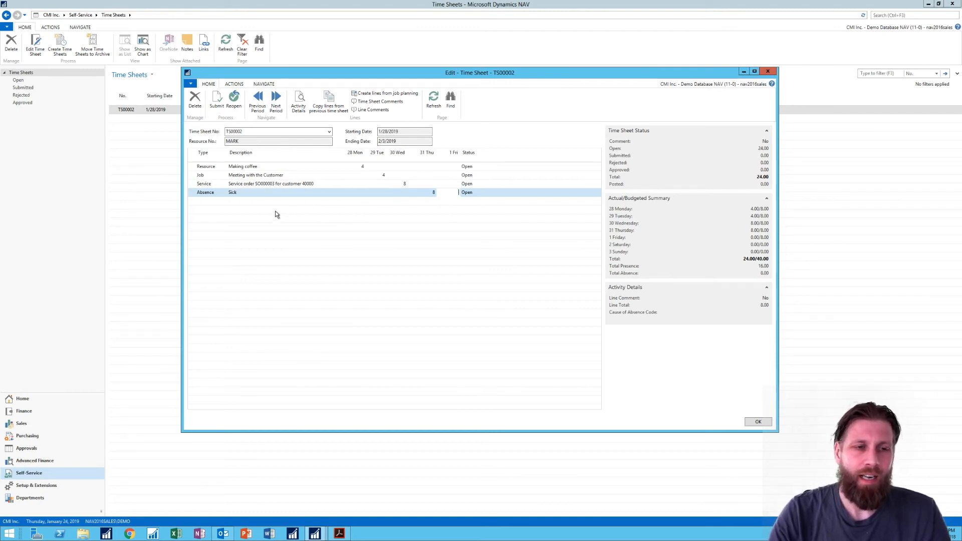
- Try to add an Assembly Order line to the time sheet, and discard the unsaved change
{"action": "left_click", "coordinate": [213, 203]}
{"action": "left_click", "coordinate": [224, 202]}
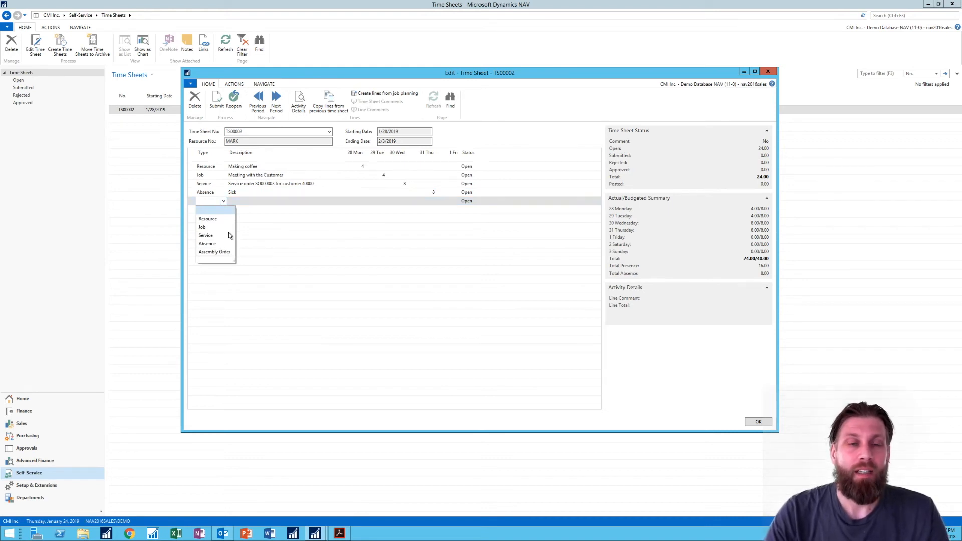
{"action": "left_click", "coordinate": [212, 252]}
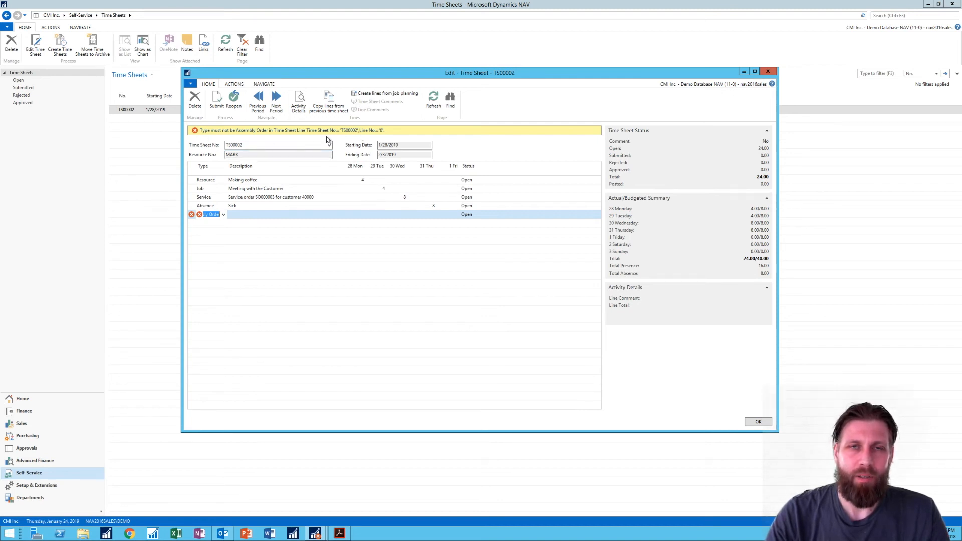
{"action": "left_click", "coordinate": [224, 214]}
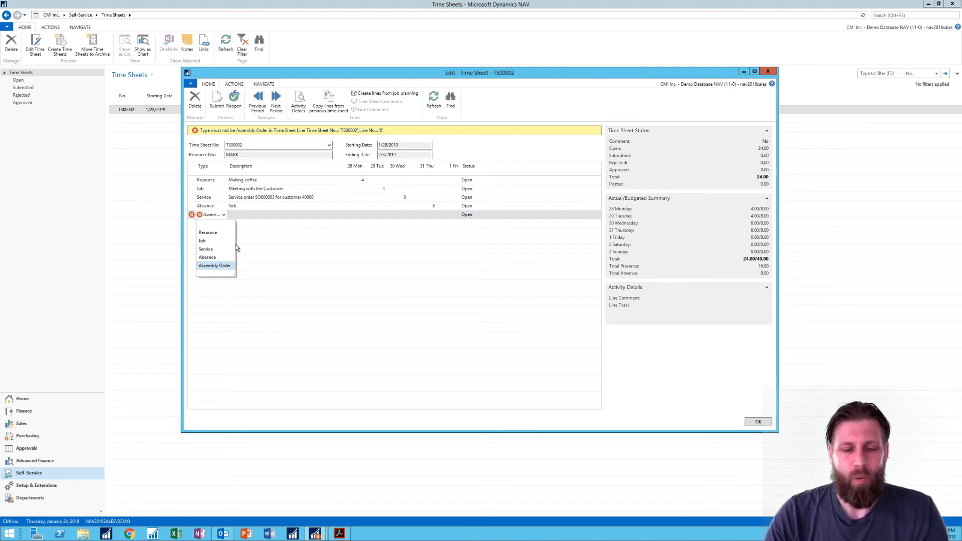
{"action": "left_click", "coordinate": [283, 236]}
{"action": "key", "text": "Escape"}
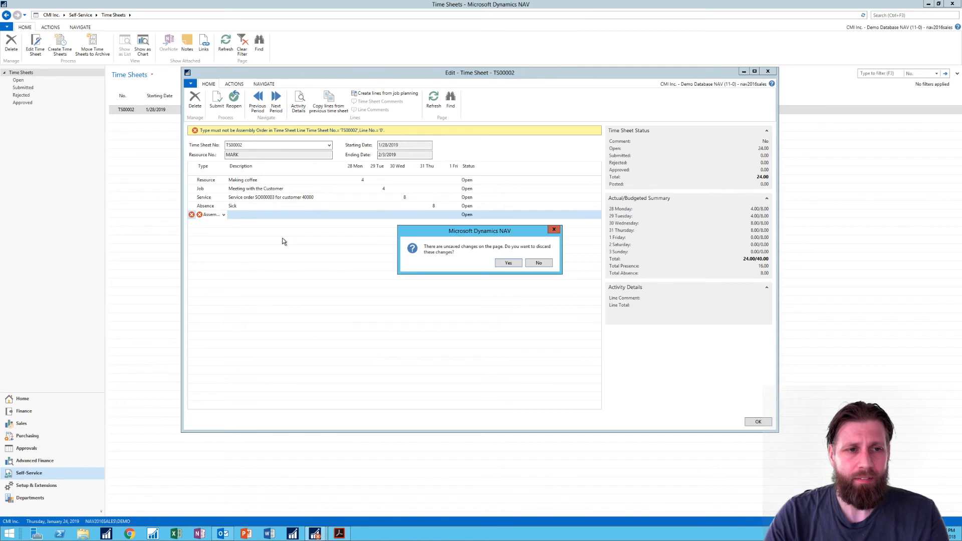
{"action": "left_click", "coordinate": [507, 263]}
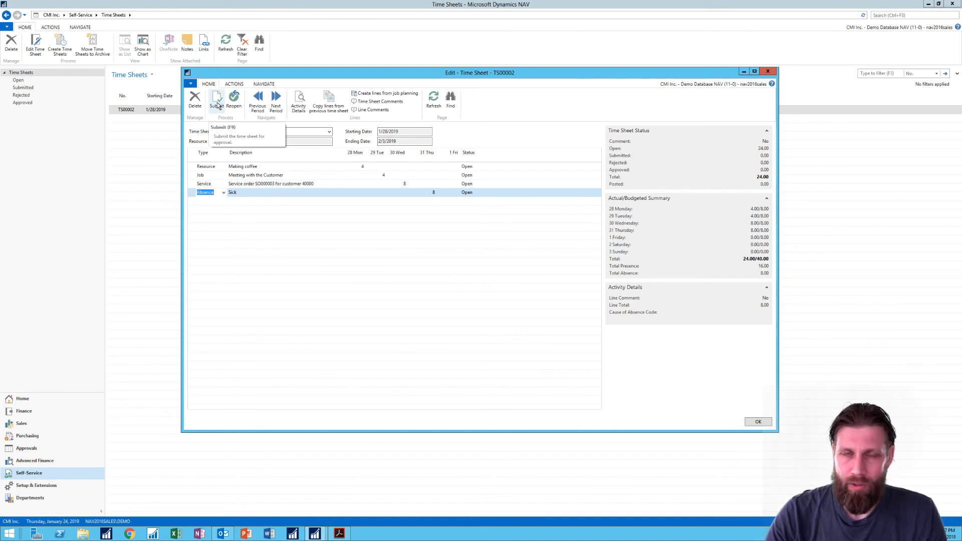
{"action": "left_click", "coordinate": [234, 84]}
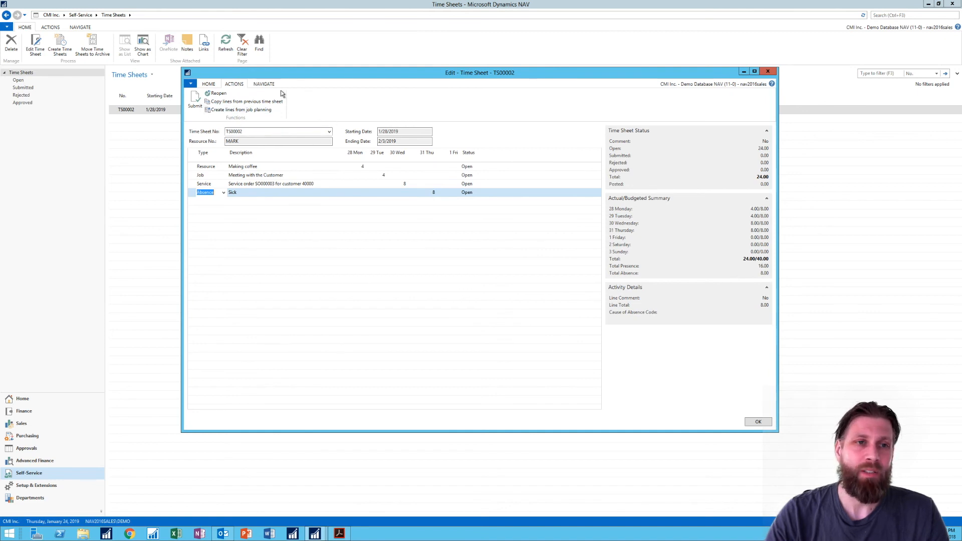
{"action": "left_click", "coordinate": [265, 85]}
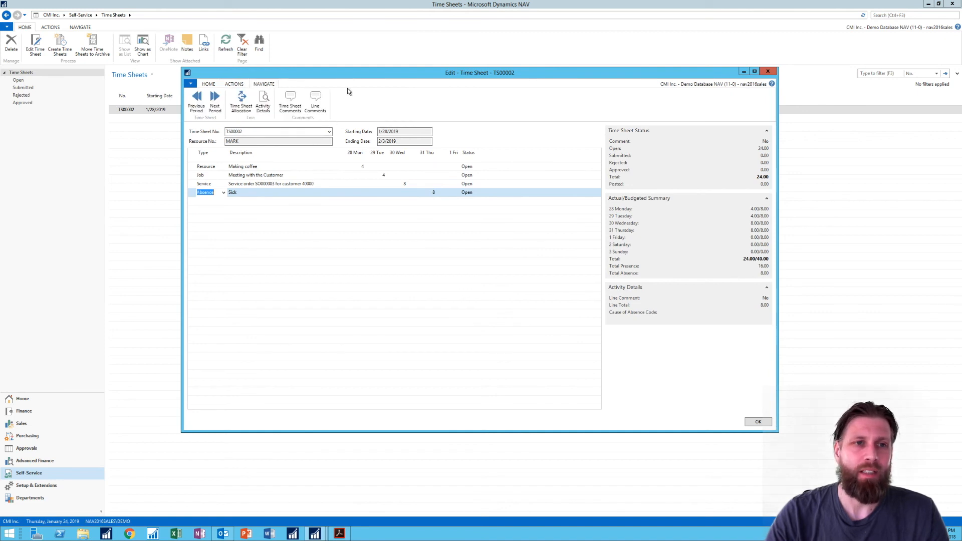
{"action": "left_click", "coordinate": [215, 84]}
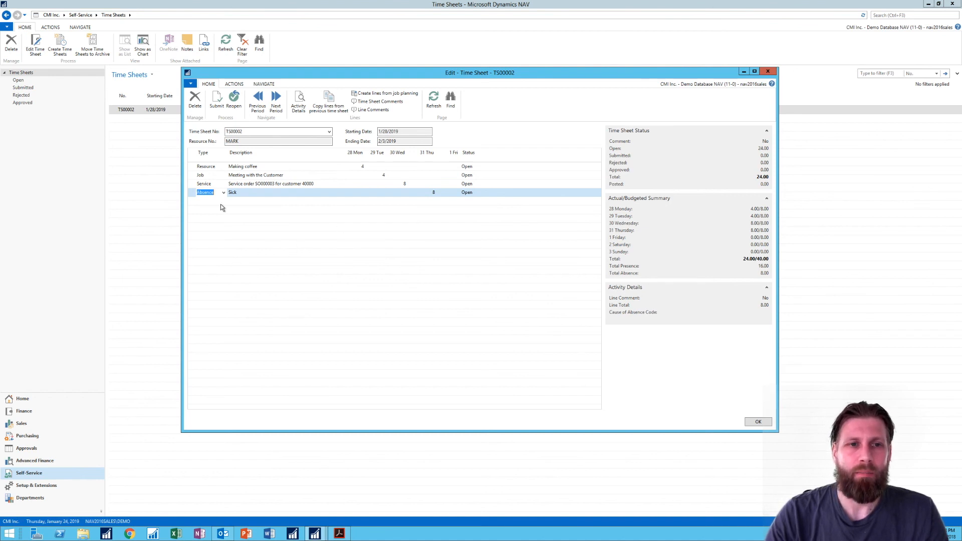
{"action": "mouse_move", "coordinate": [334, 197]}
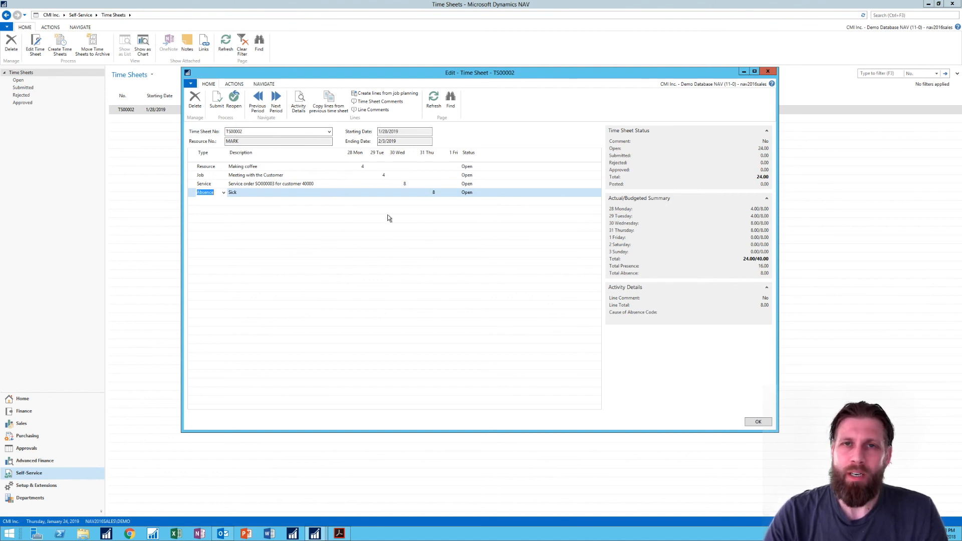